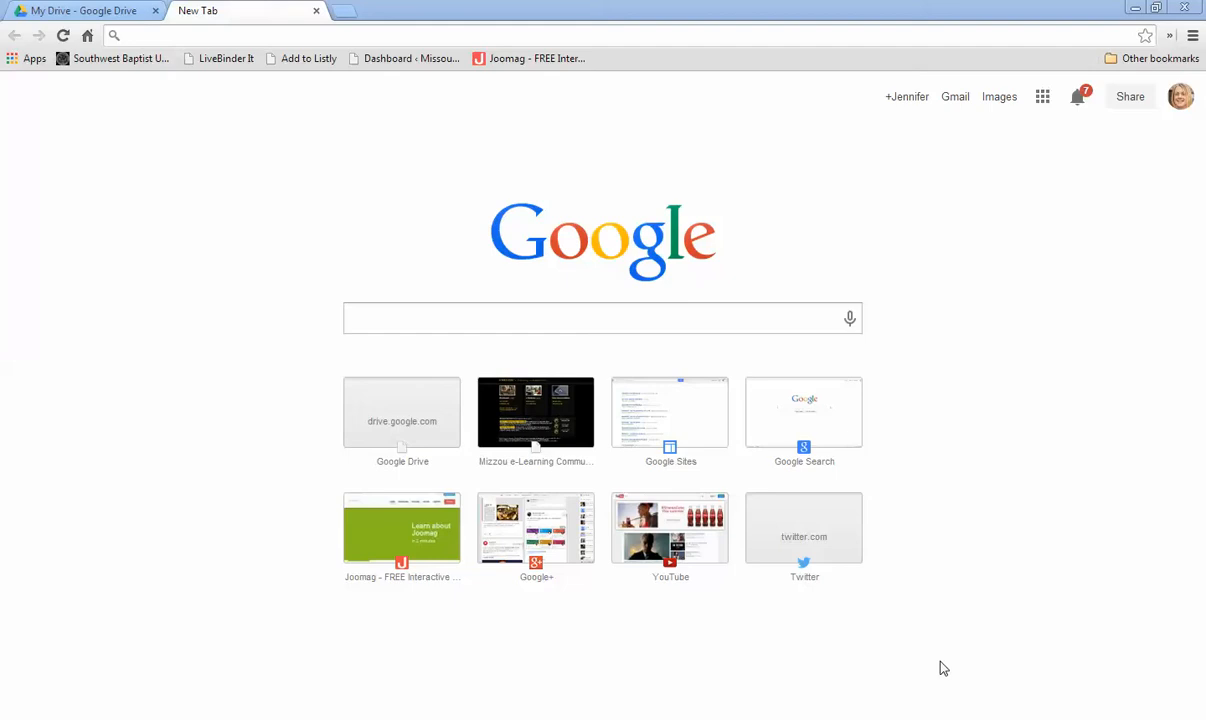
Step: Go to tweetdeck.com in the new tab and choose to sign in on the web
{"action": "left_click", "coordinate": [301, 34]}
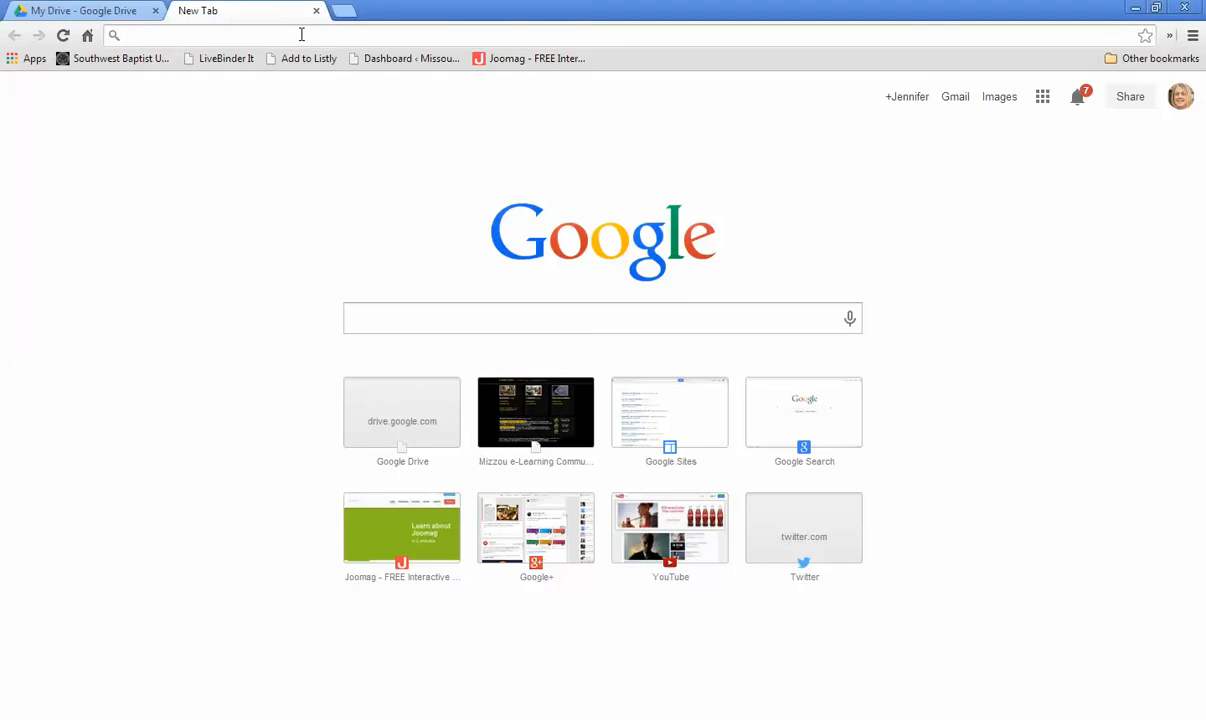
{"action": "type", "text": "tweetdeck"}
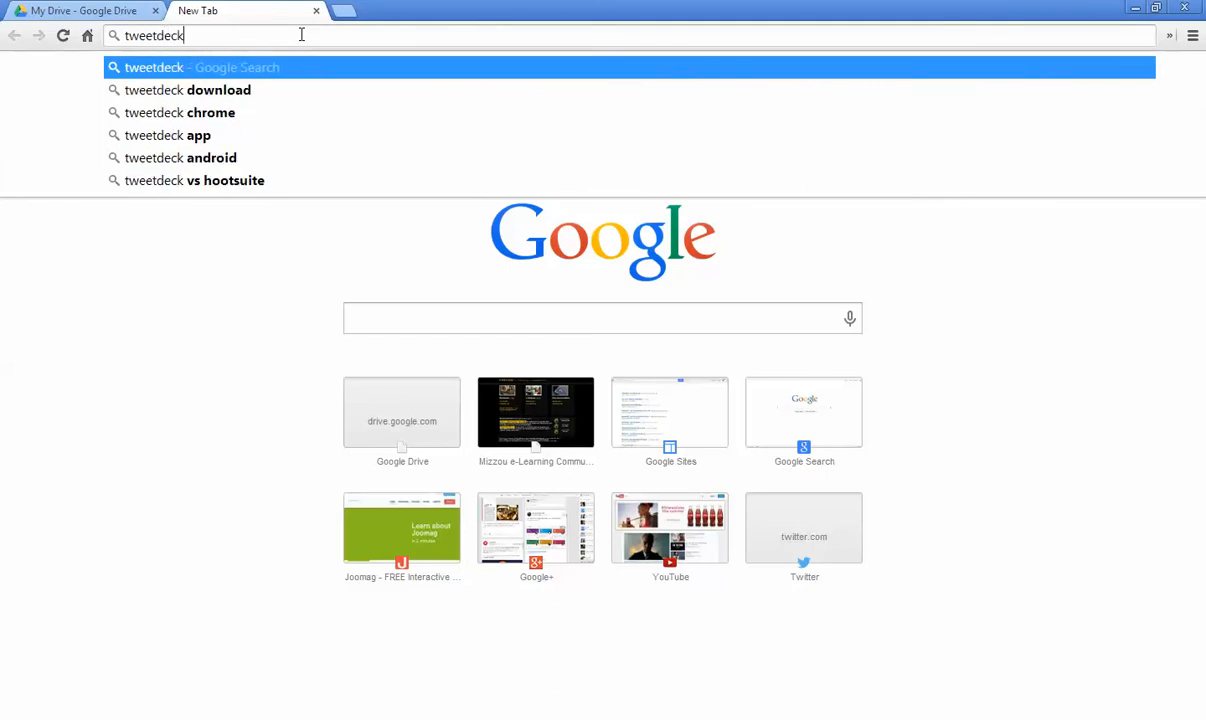
{"action": "type", "text": ".com"}
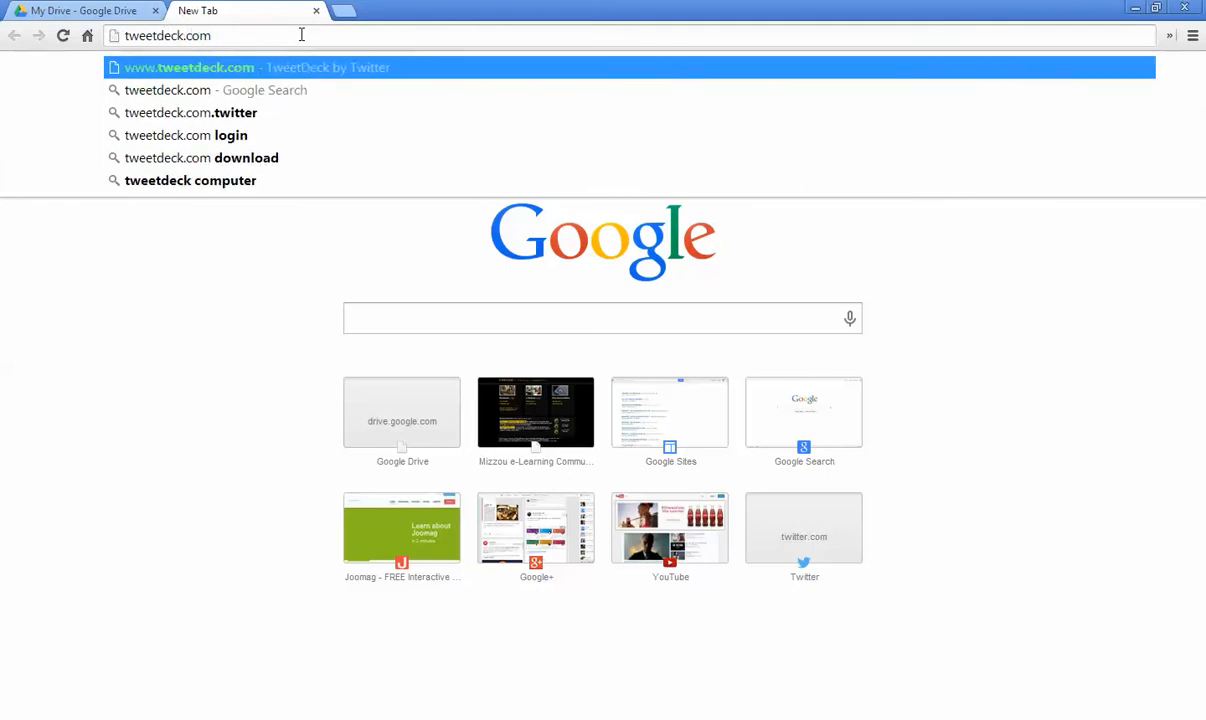
{"action": "key", "text": "Return"}
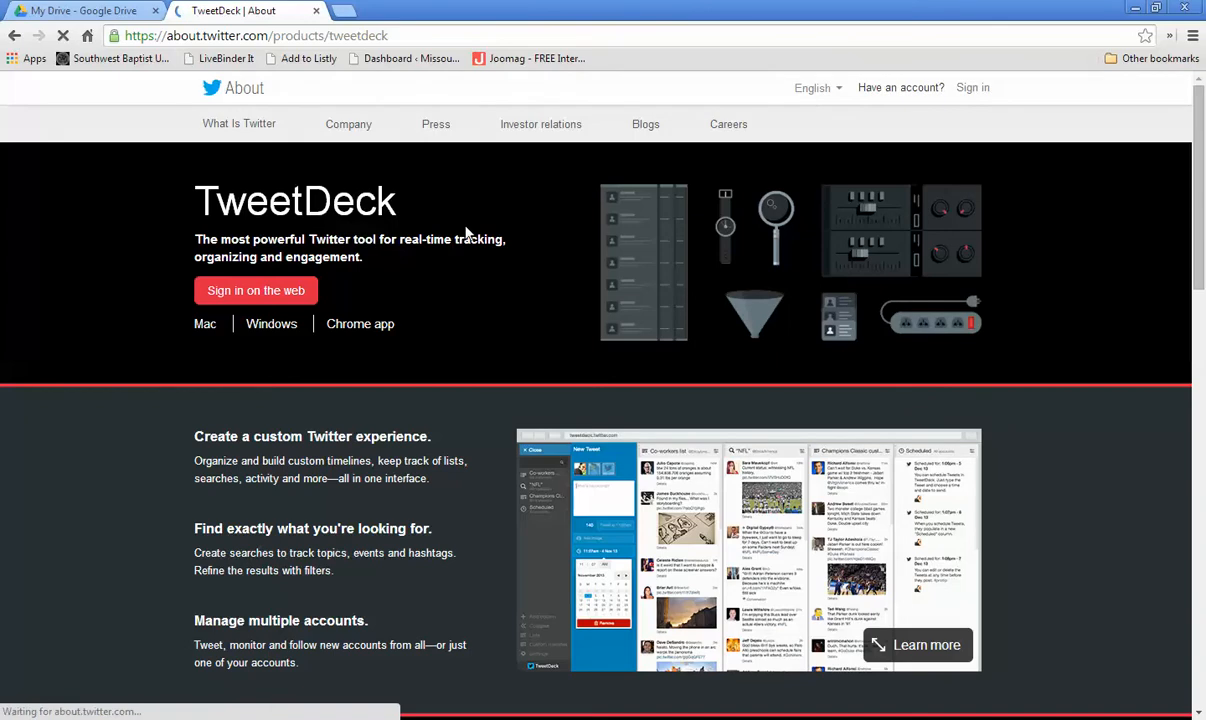
{"action": "left_click", "coordinate": [250, 300]}
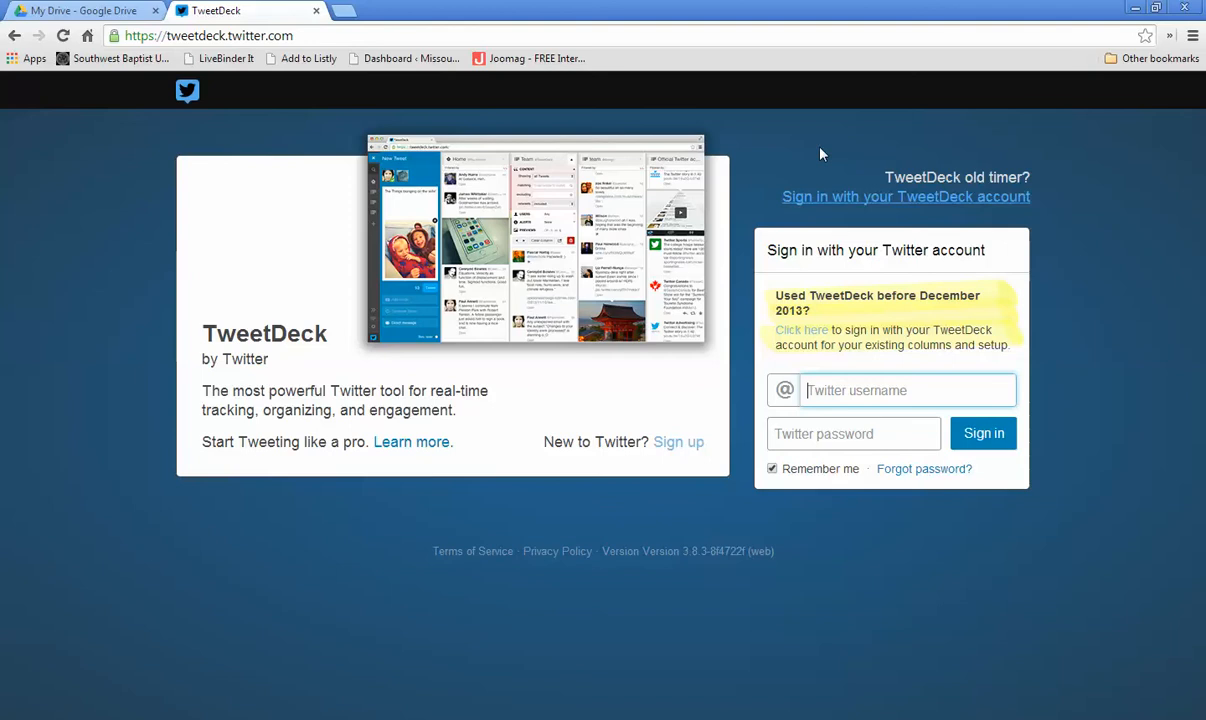
Step: Enter the Twitter username by picking the saved account suggestion
{"action": "left_click", "coordinate": [816, 397]}
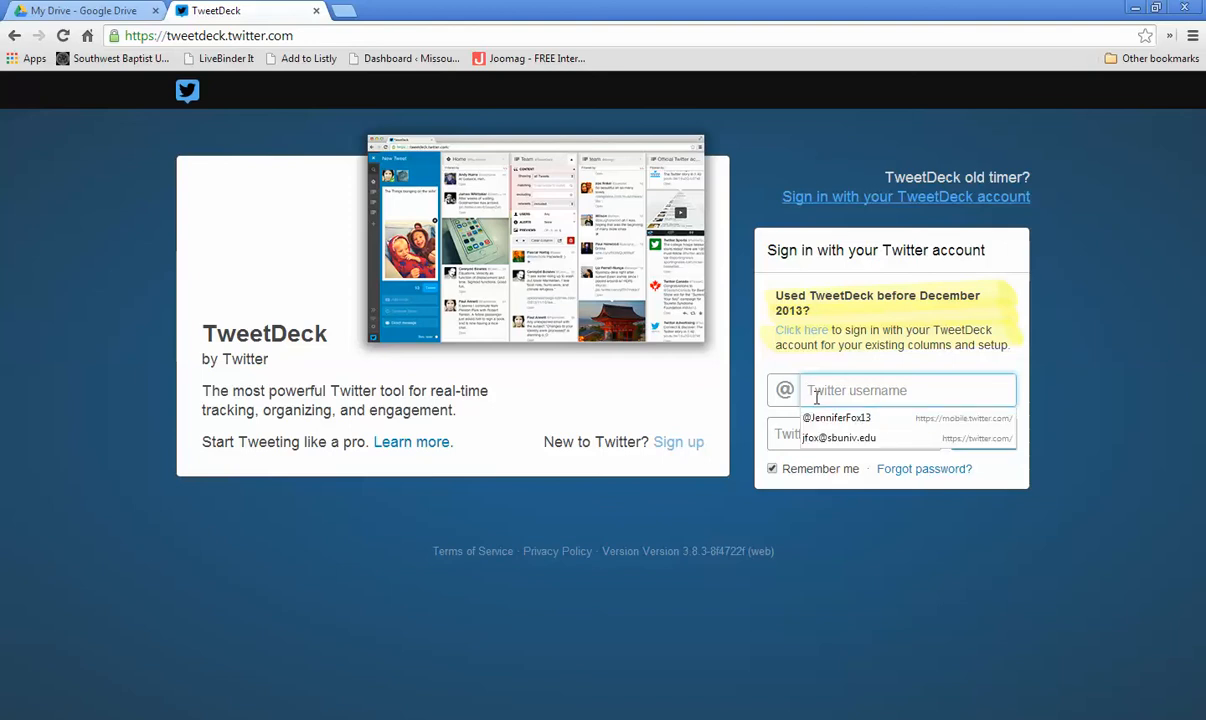
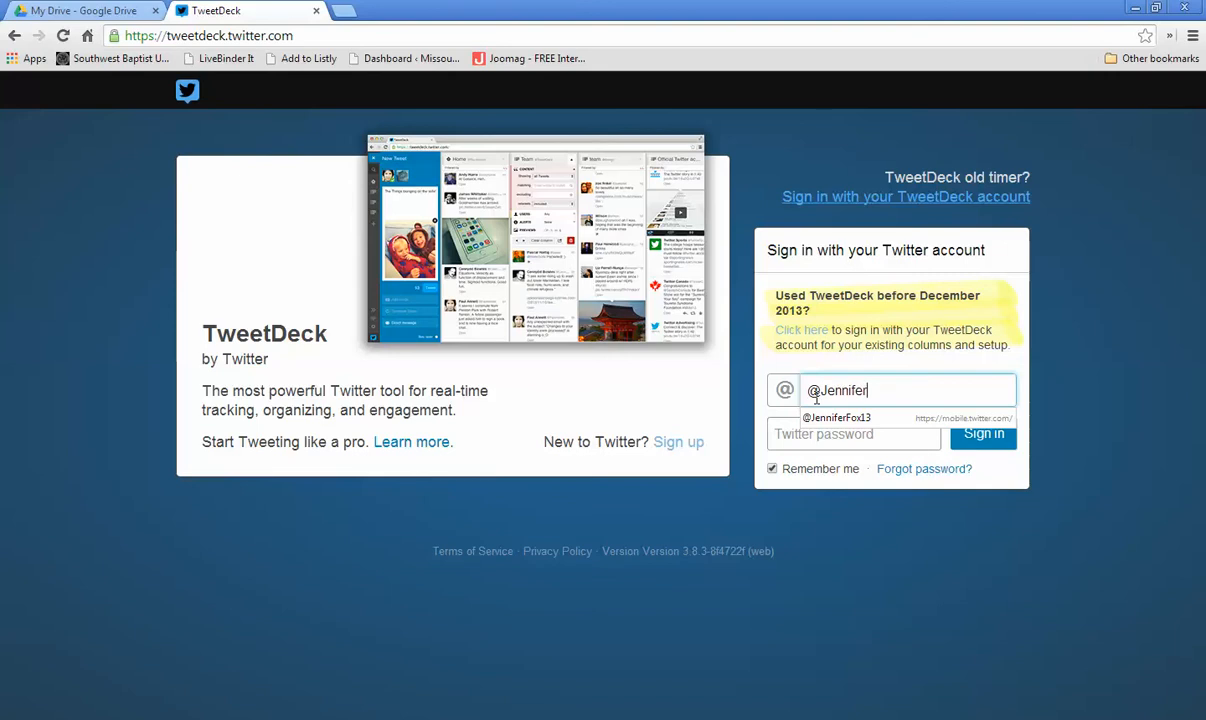
{"action": "key", "text": "Down"}
{"action": "key", "text": "Return"}
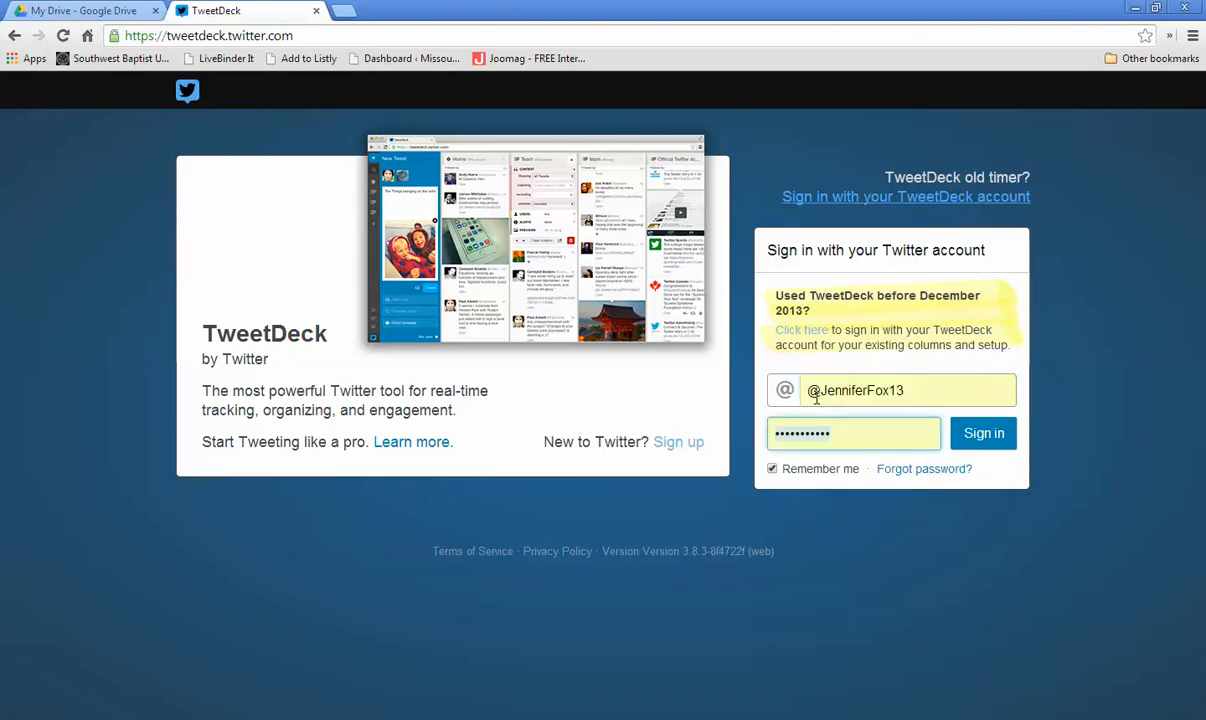
Step: Sign in to TweetDeck, re-entering the account password
{"action": "left_click", "coordinate": [968, 446]}
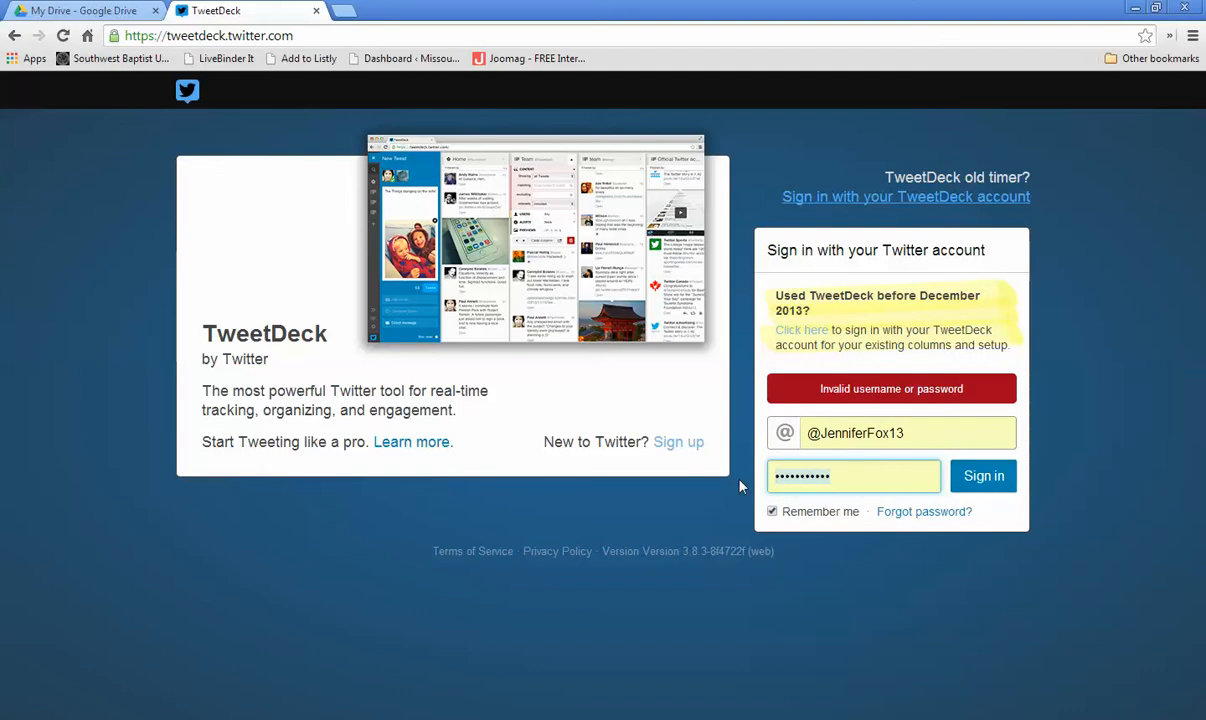
{"action": "type", "text": "•••••••••"}
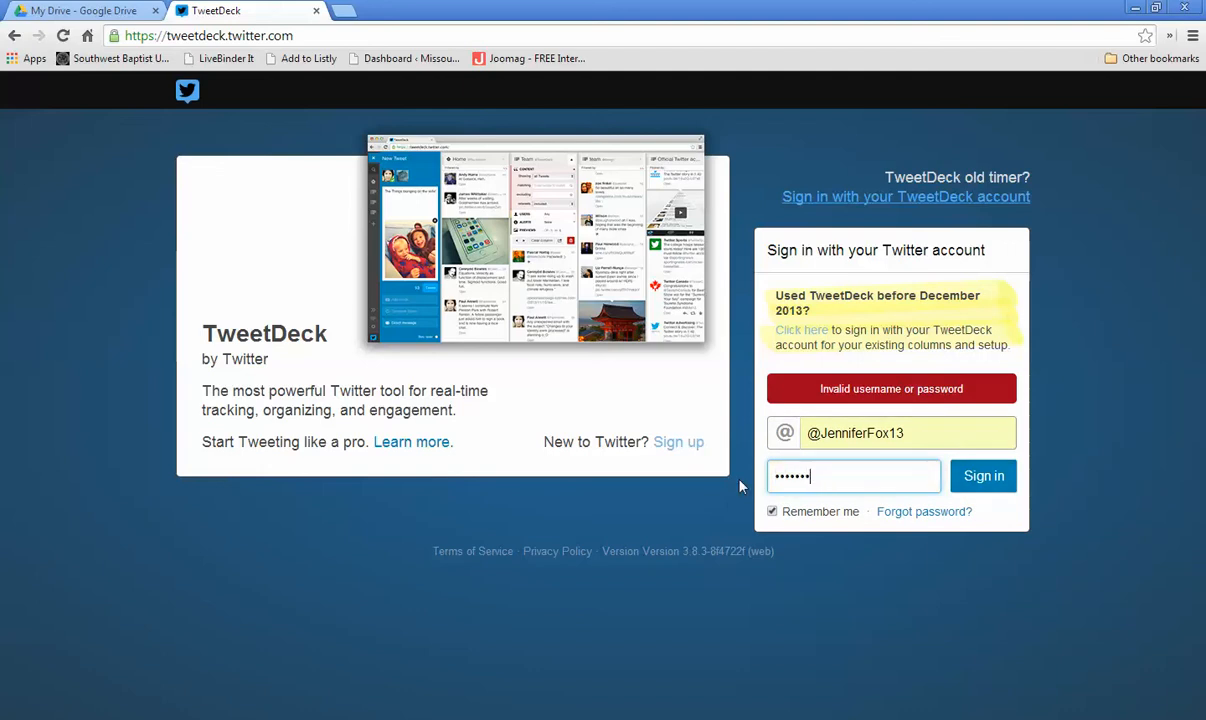
{"action": "left_click", "coordinate": [968, 479]}
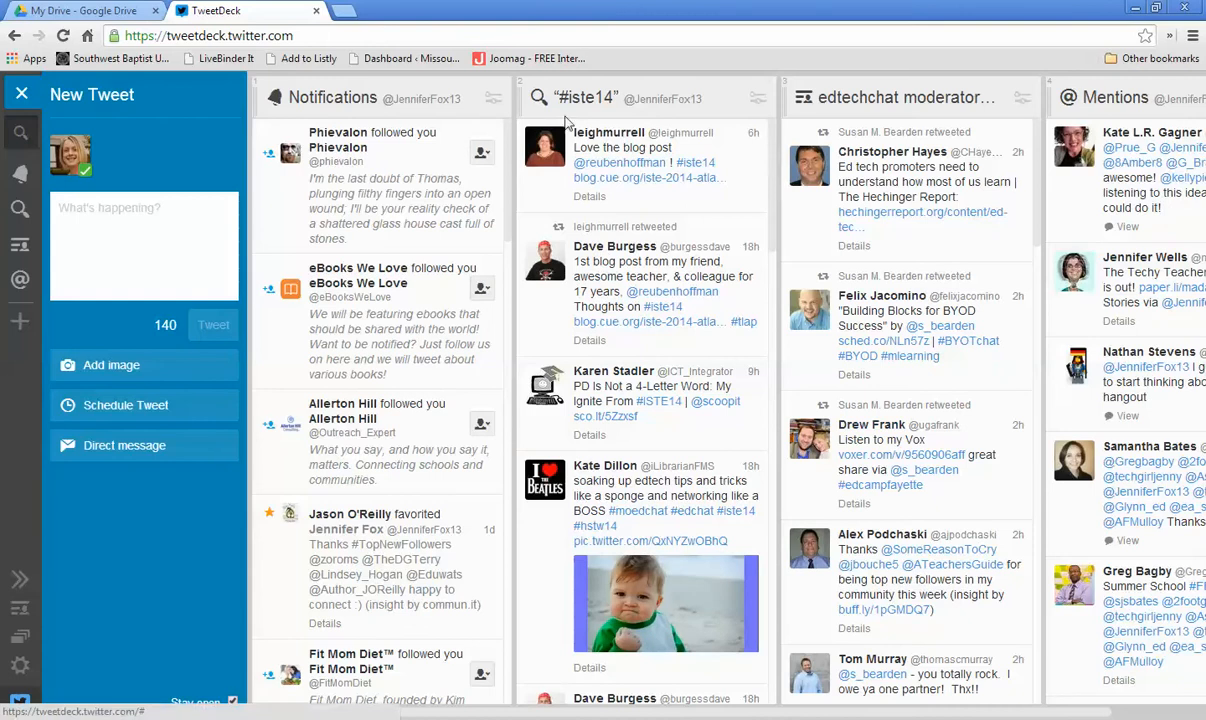
Step: Remove the #iste14 and edtechchat moderator columns
{"action": "left_click", "coordinate": [759, 99]}
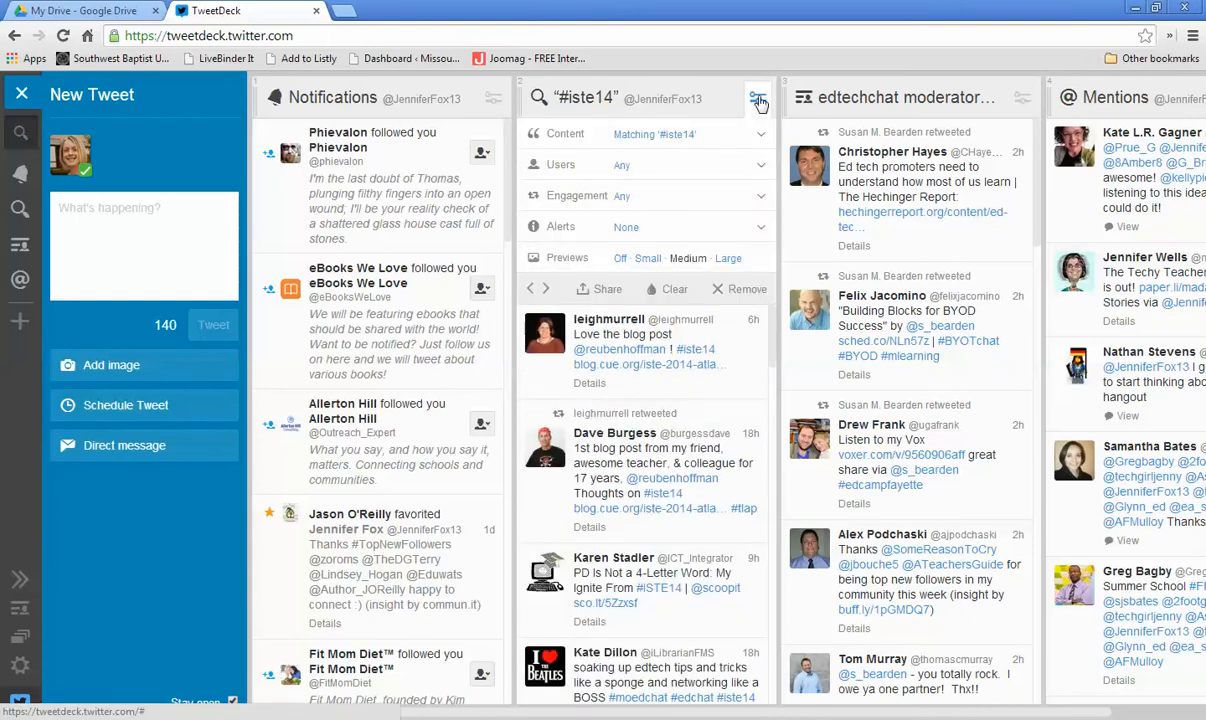
{"action": "left_click", "coordinate": [719, 296]}
{"action": "left_click", "coordinate": [758, 98]}
{"action": "left_click", "coordinate": [740, 259]}
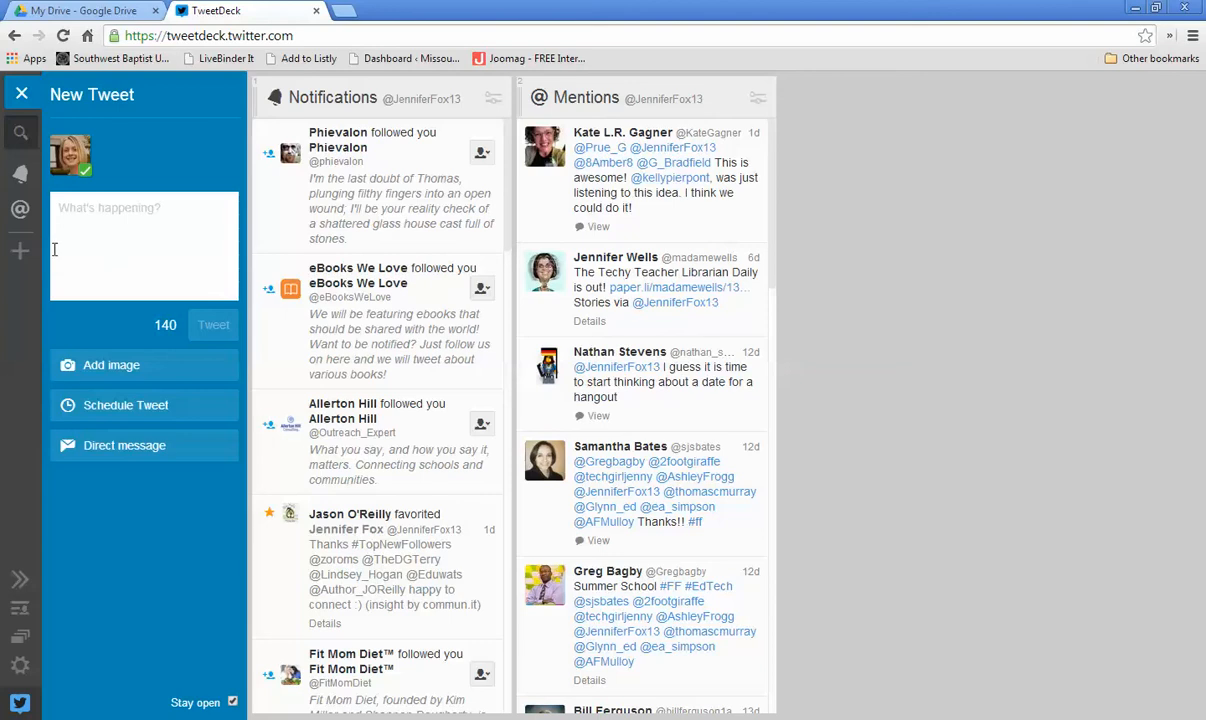
Step: Add a new search column for the hashtag #moel14
{"action": "left_click", "coordinate": [20, 253]}
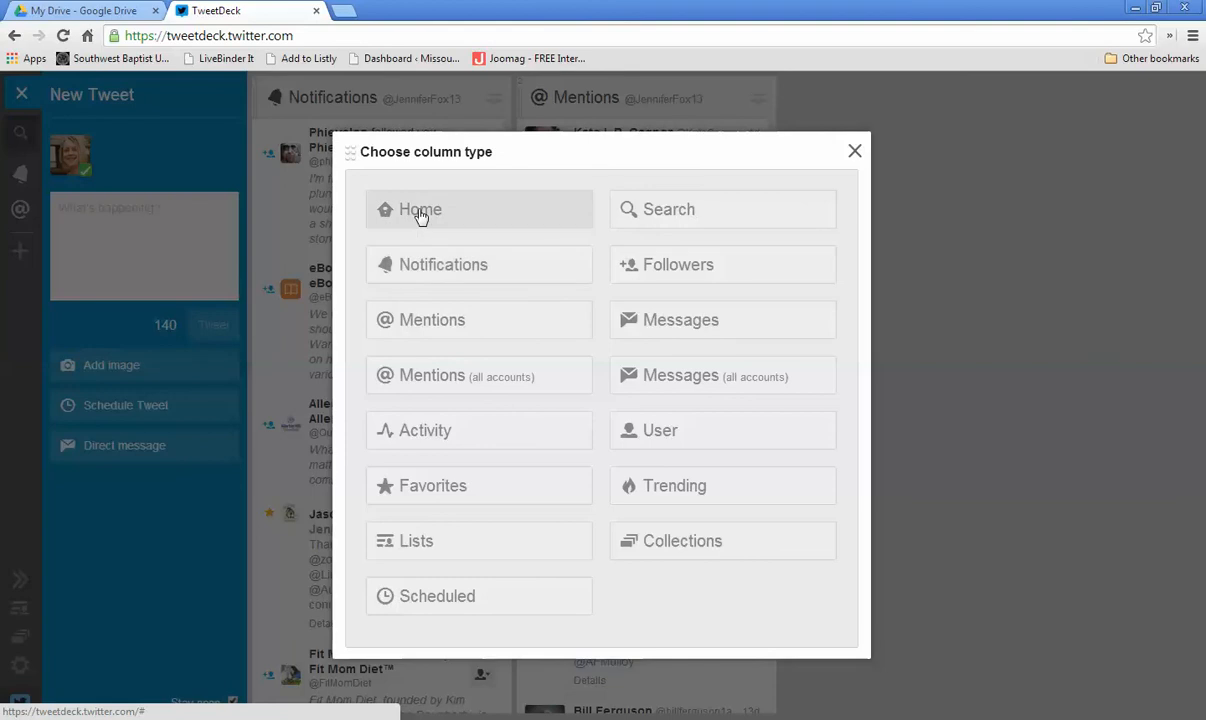
{"action": "left_click", "coordinate": [634, 212]}
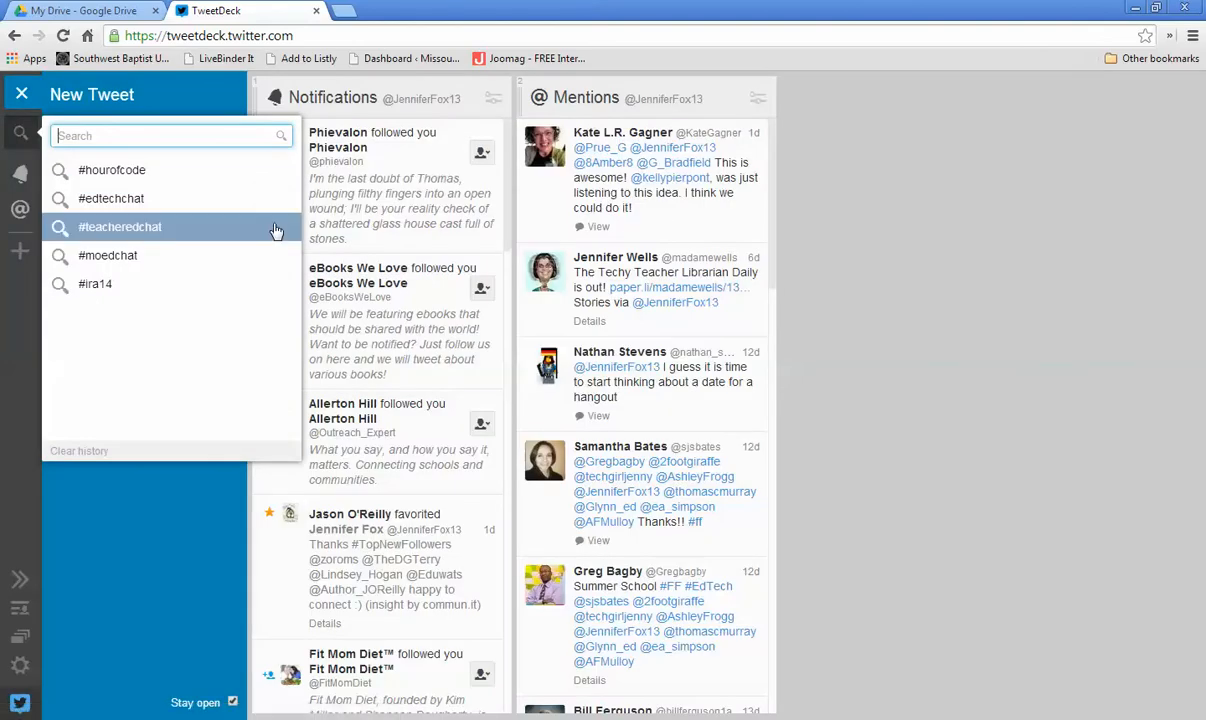
{"action": "type", "text": "#"}
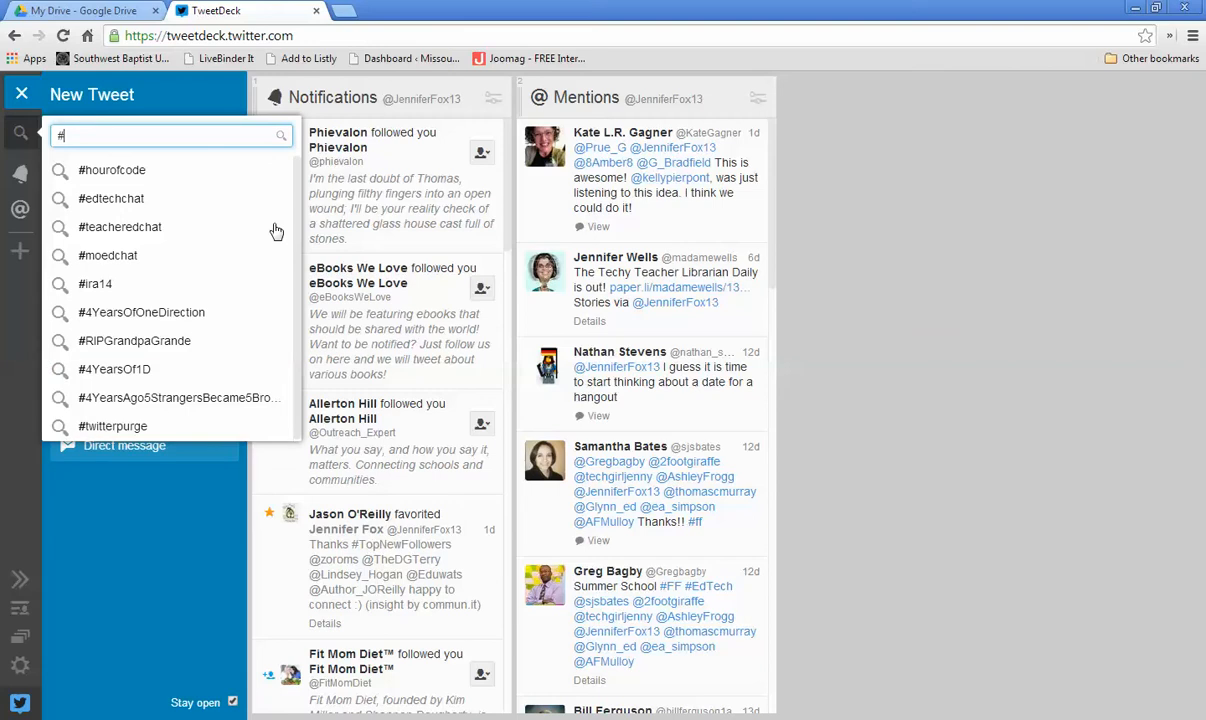
{"action": "type", "text": "moel14"}
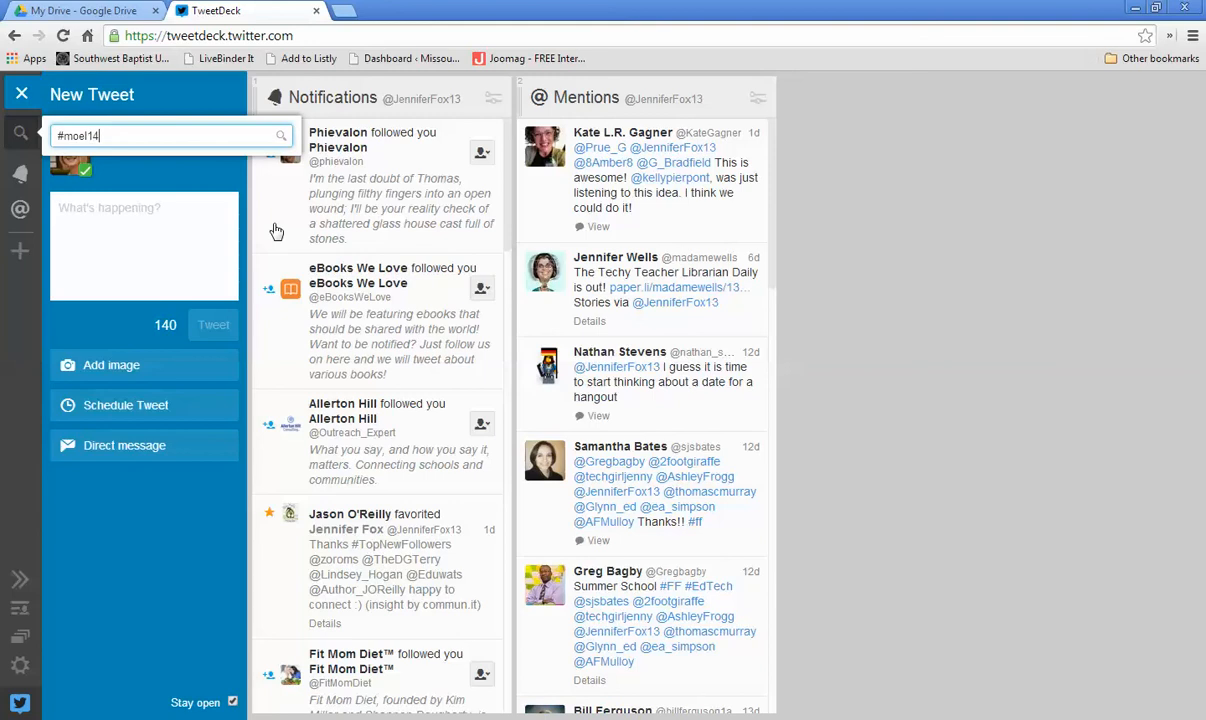
{"action": "key", "text": "Return"}
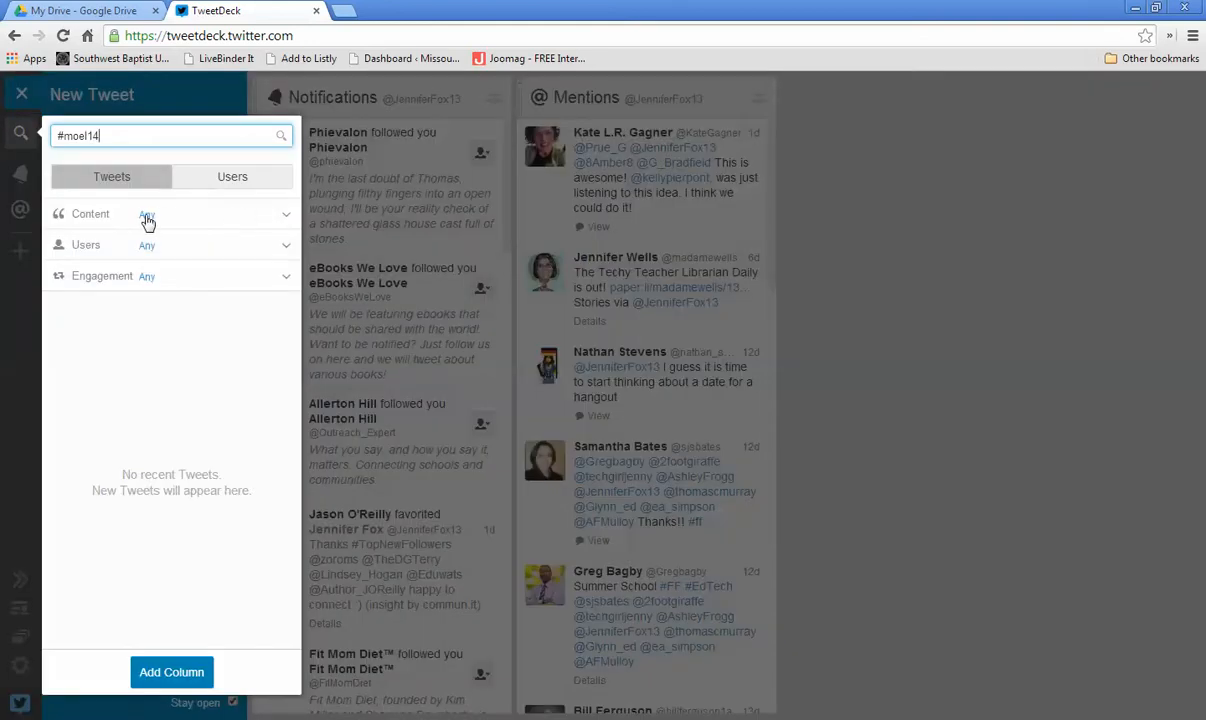
{"action": "left_click", "coordinate": [171, 674]}
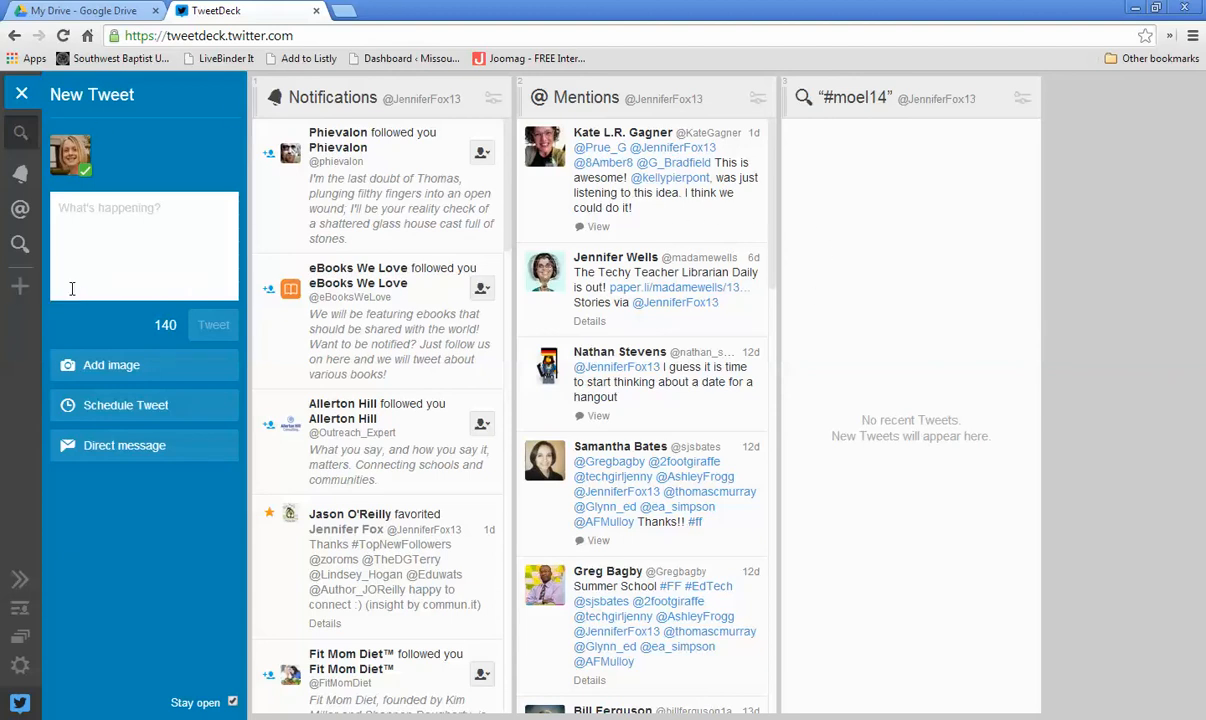
Step: Add another search column for #edtechchat from the recent searches
{"action": "left_click", "coordinate": [20, 286]}
{"action": "left_click", "coordinate": [651, 217]}
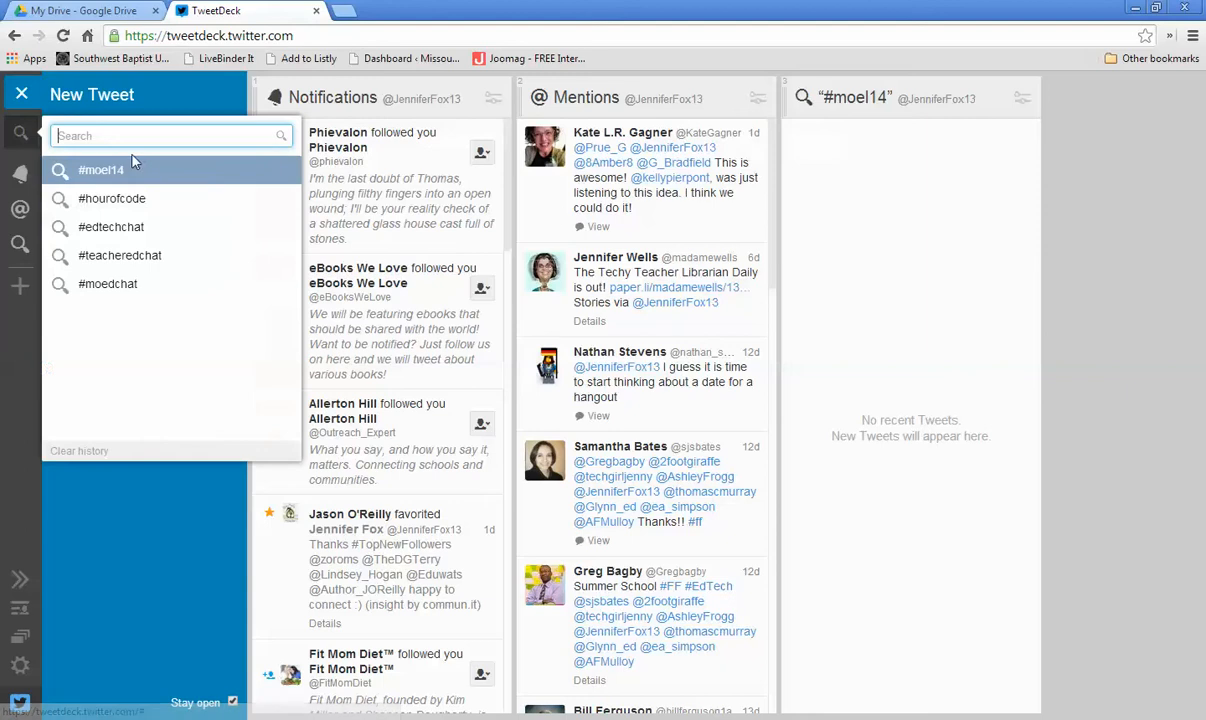
{"action": "left_click", "coordinate": [113, 228]}
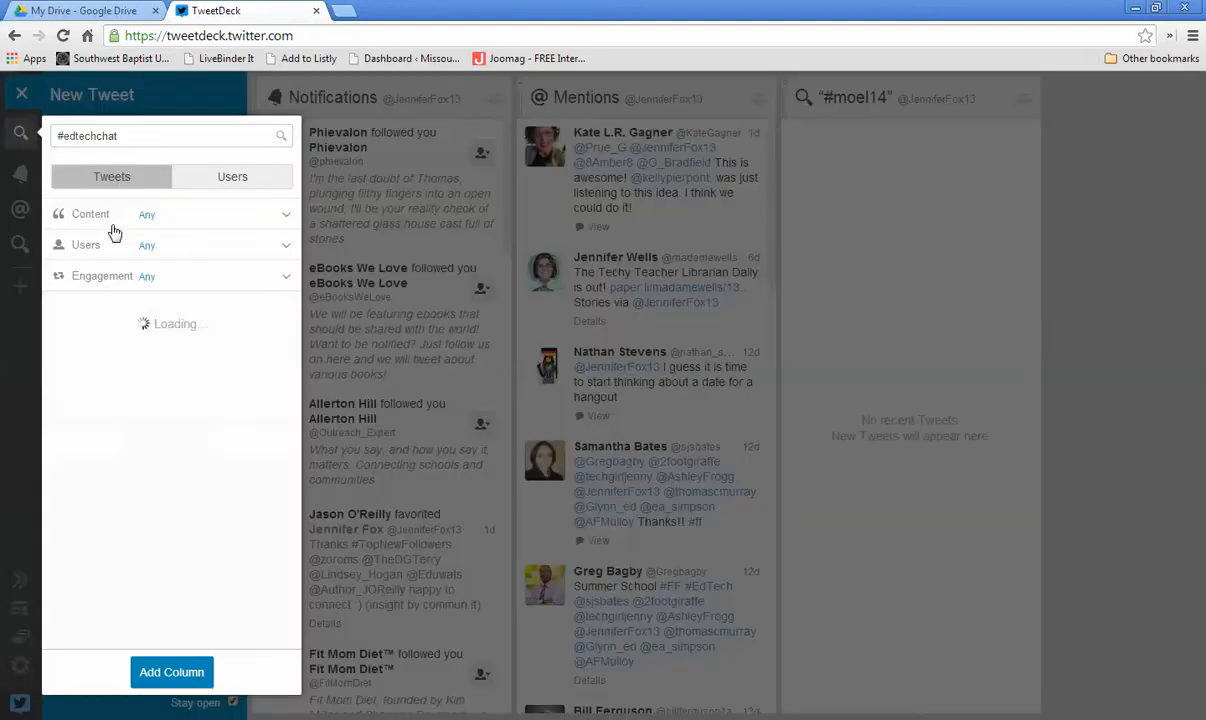
{"action": "left_click", "coordinate": [190, 679]}
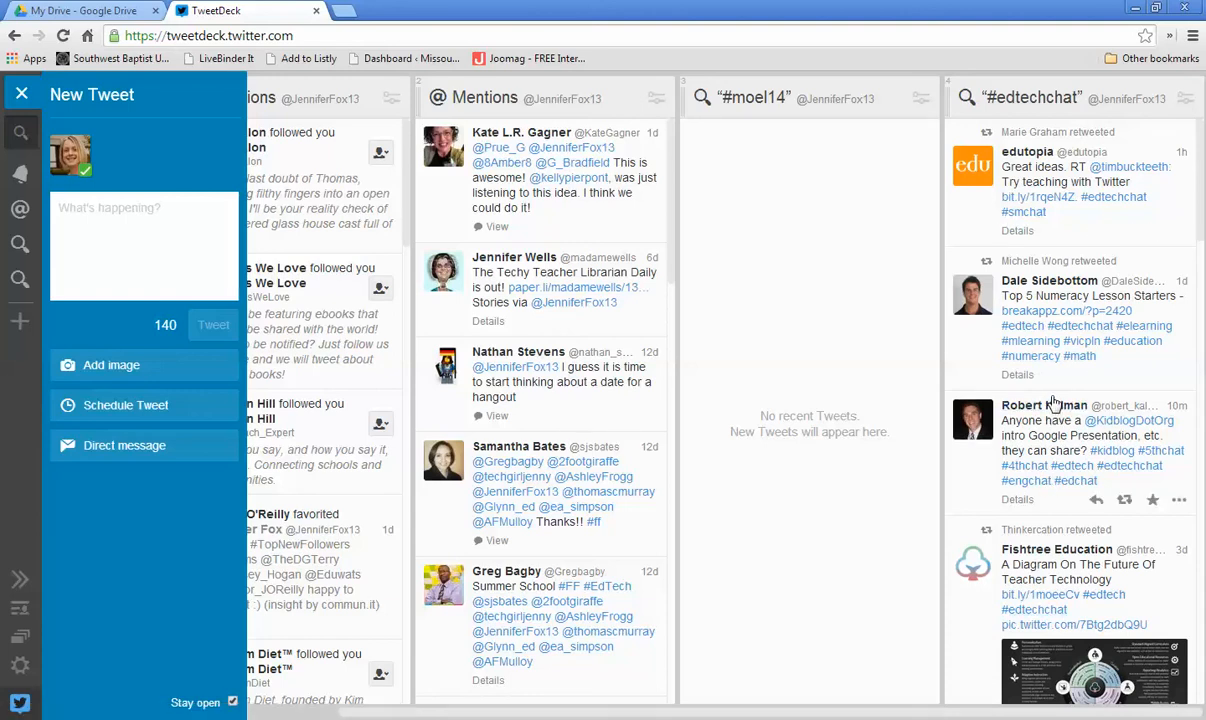
Step: Scroll through the tweets in the #edtechchat column
{"action": "scroll", "coordinate": [1054, 403], "scroll_direction": "down", "scroll_amount": 1}
{"action": "scroll", "coordinate": [1054, 400], "scroll_direction": "up", "scroll_amount": 1}
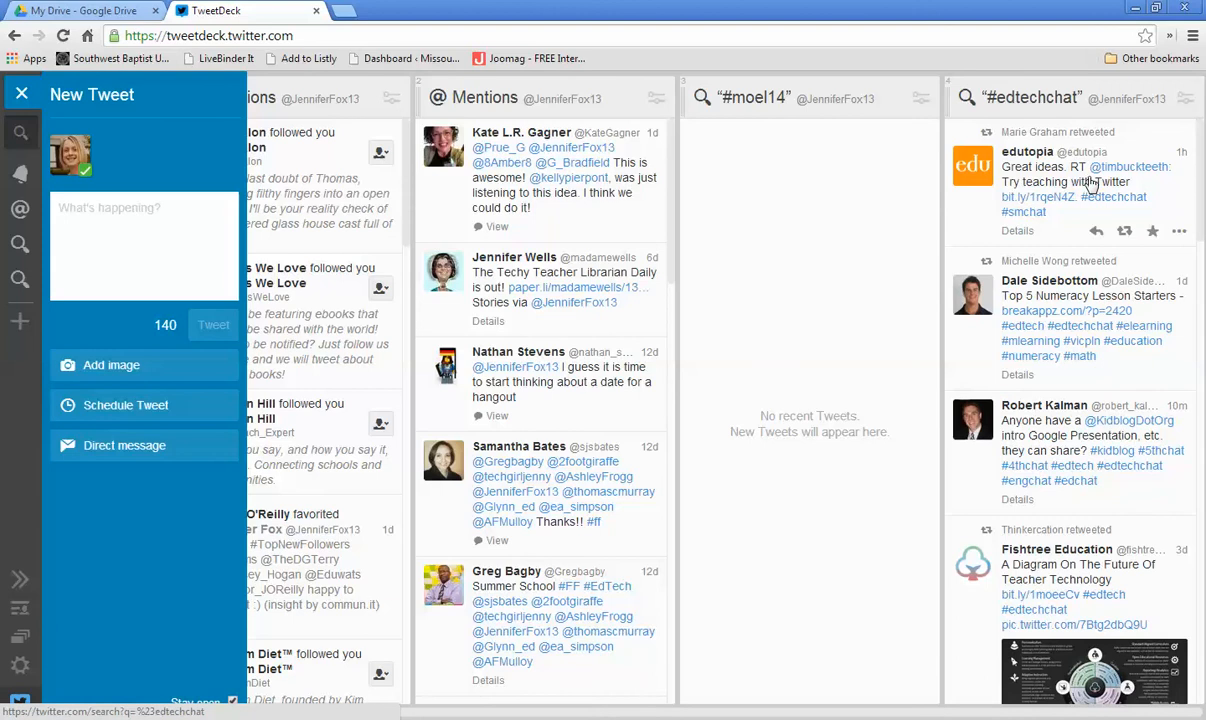
{"action": "scroll", "coordinate": [1080, 283], "scroll_direction": "down", "scroll_amount": 5}
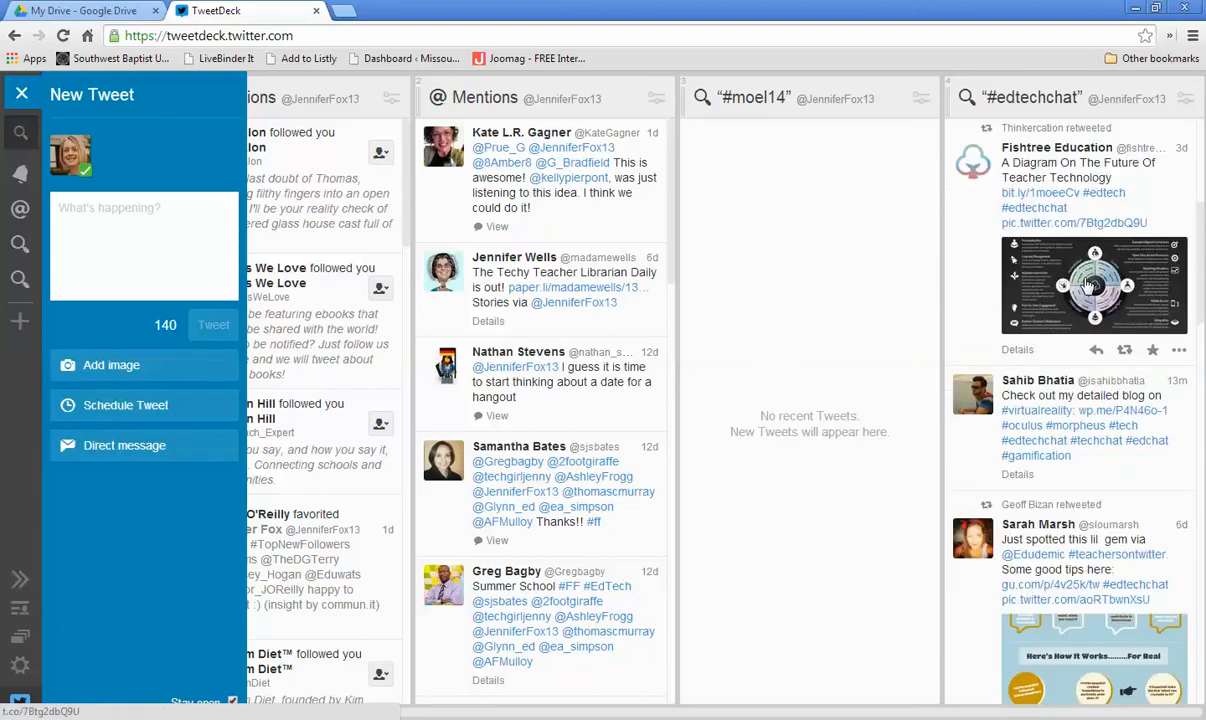
{"action": "scroll", "coordinate": [1087, 285], "scroll_direction": "down", "scroll_amount": 6}
{"action": "scroll", "coordinate": [1093, 327], "scroll_direction": "up", "scroll_amount": 3}
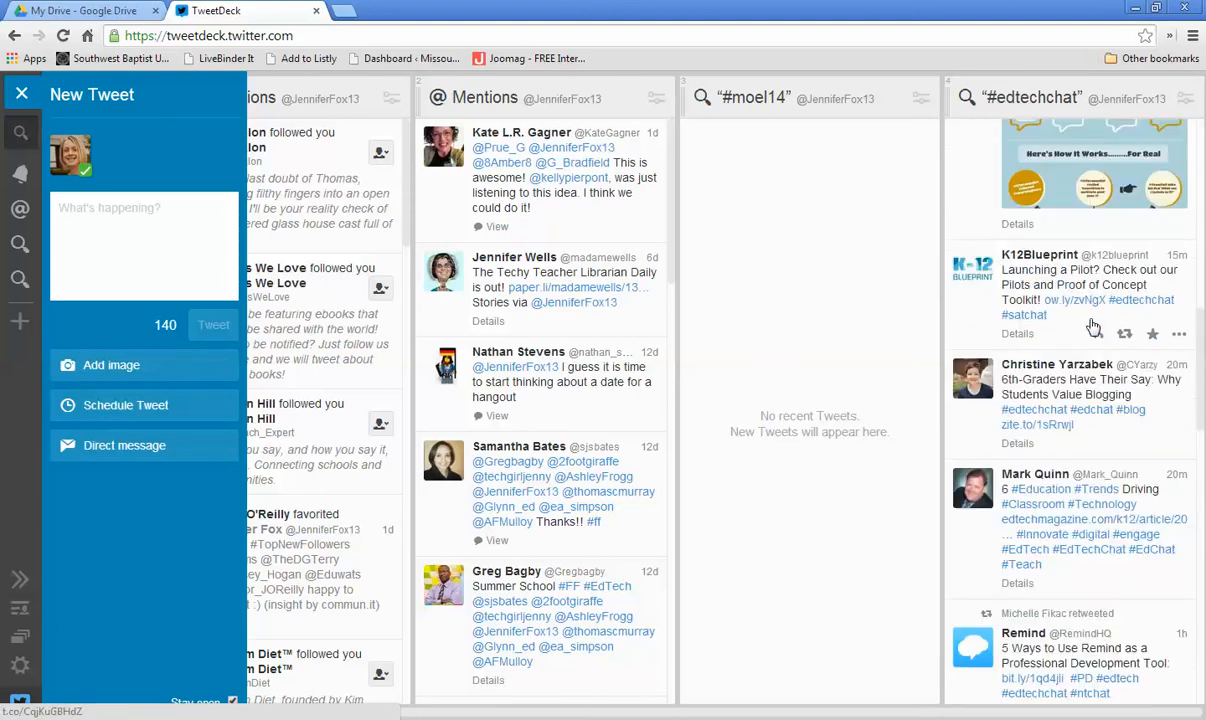
{"action": "scroll", "coordinate": [1093, 327], "scroll_direction": "up", "scroll_amount": 5}
{"action": "scroll", "coordinate": [1094, 329], "scroll_direction": "up", "scroll_amount": 2}
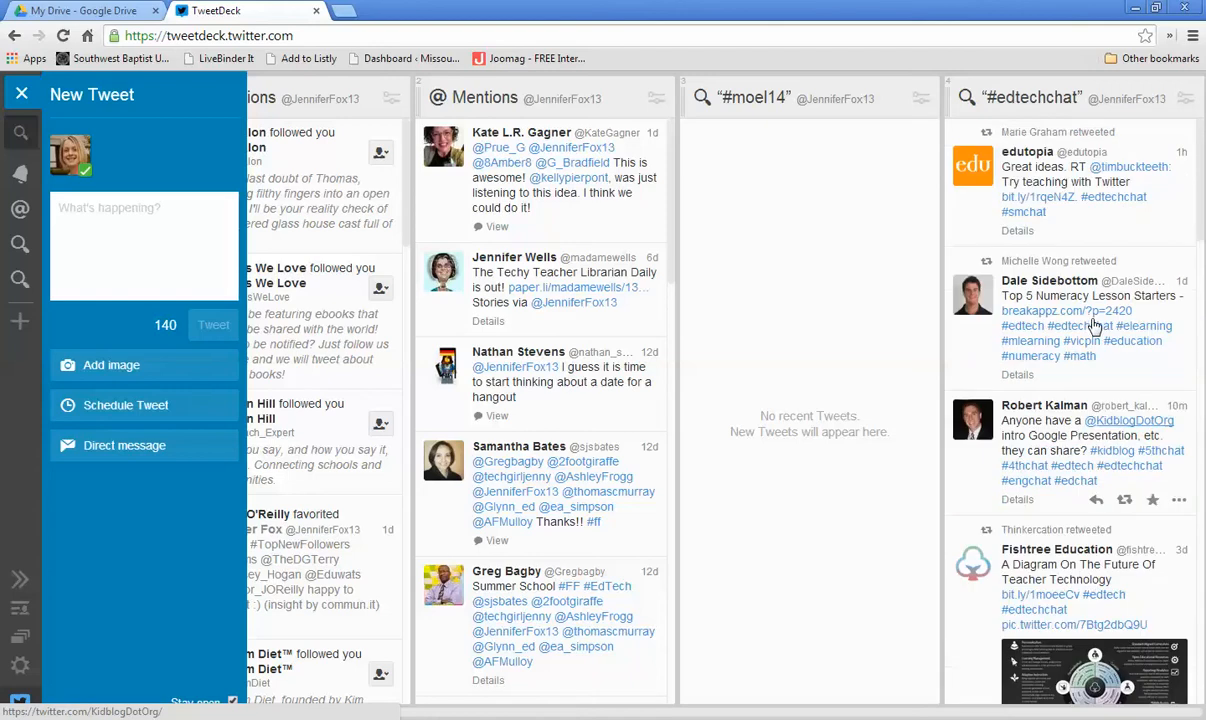
{"action": "scroll", "coordinate": [1095, 330], "scroll_direction": "down", "scroll_amount": 7}
{"action": "scroll", "coordinate": [1030, 330], "scroll_direction": "up", "scroll_amount": 7}
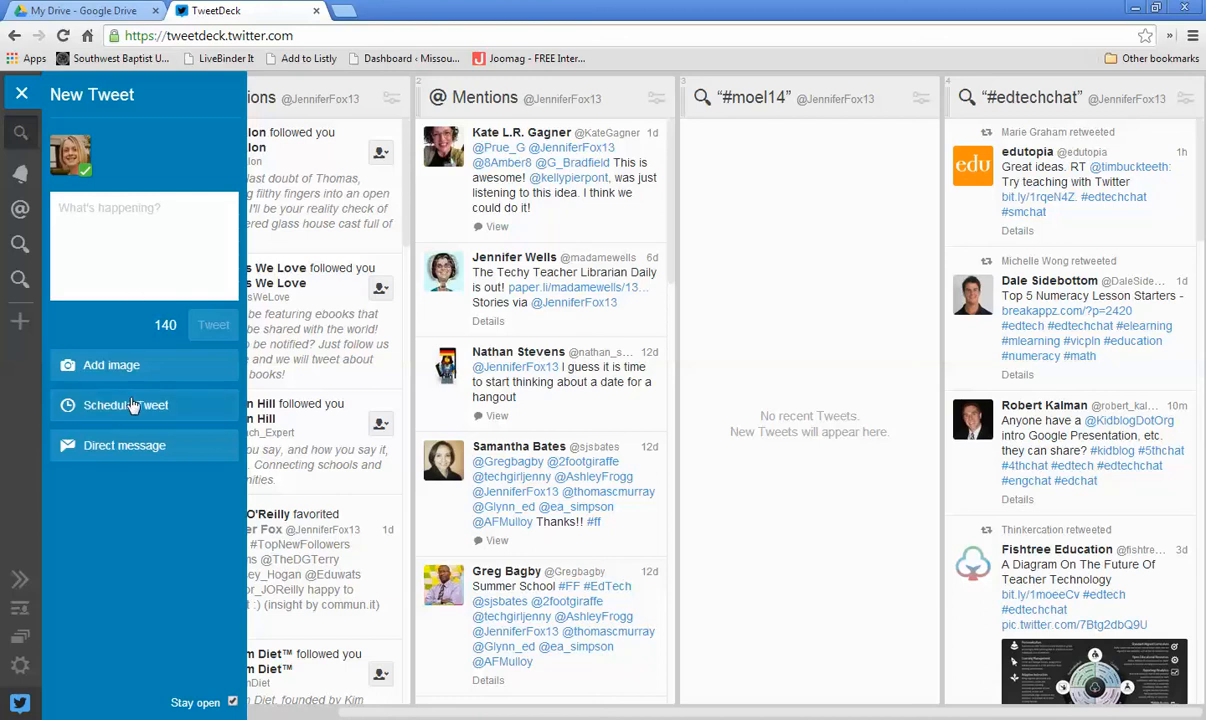
Step: Schedule the new tweet for 8:00 AM on 24 Jul 2014
{"action": "left_click", "coordinate": [101, 407]}
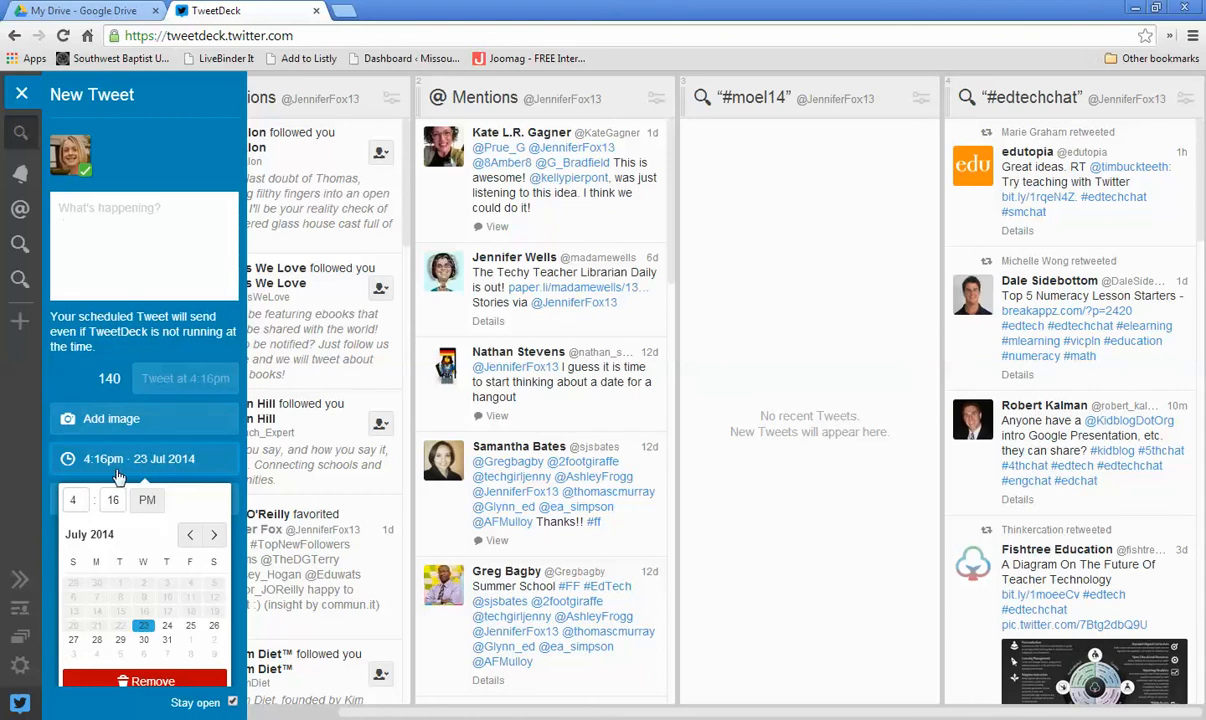
{"action": "left_click", "coordinate": [75, 501]}
{"action": "type", "text": "8"}
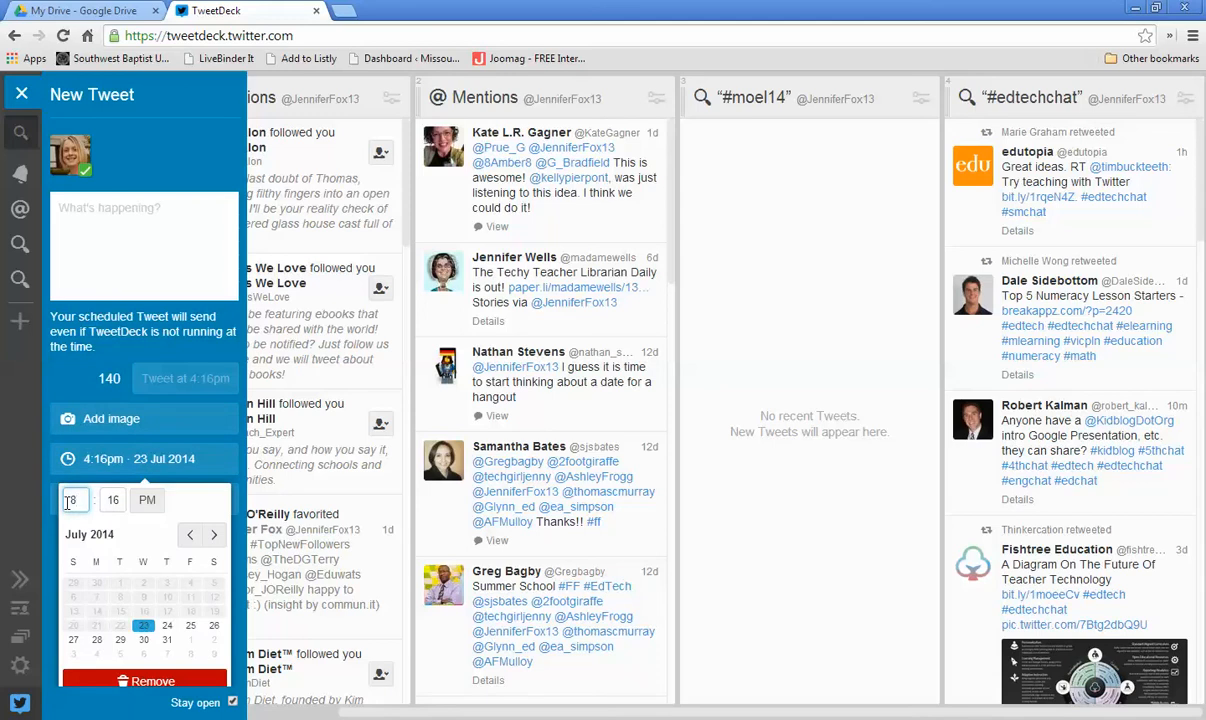
{"action": "left_click", "coordinate": [101, 503]}
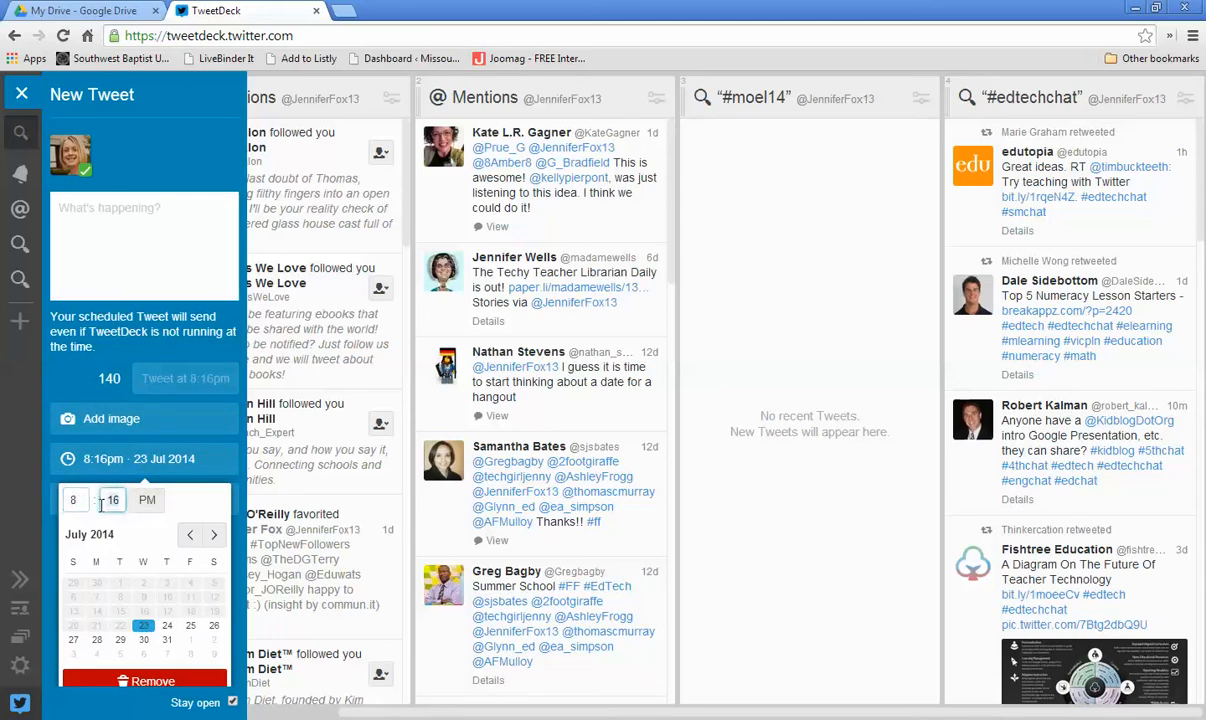
{"action": "type", "text": "00"}
{"action": "left_click", "coordinate": [147, 499]}
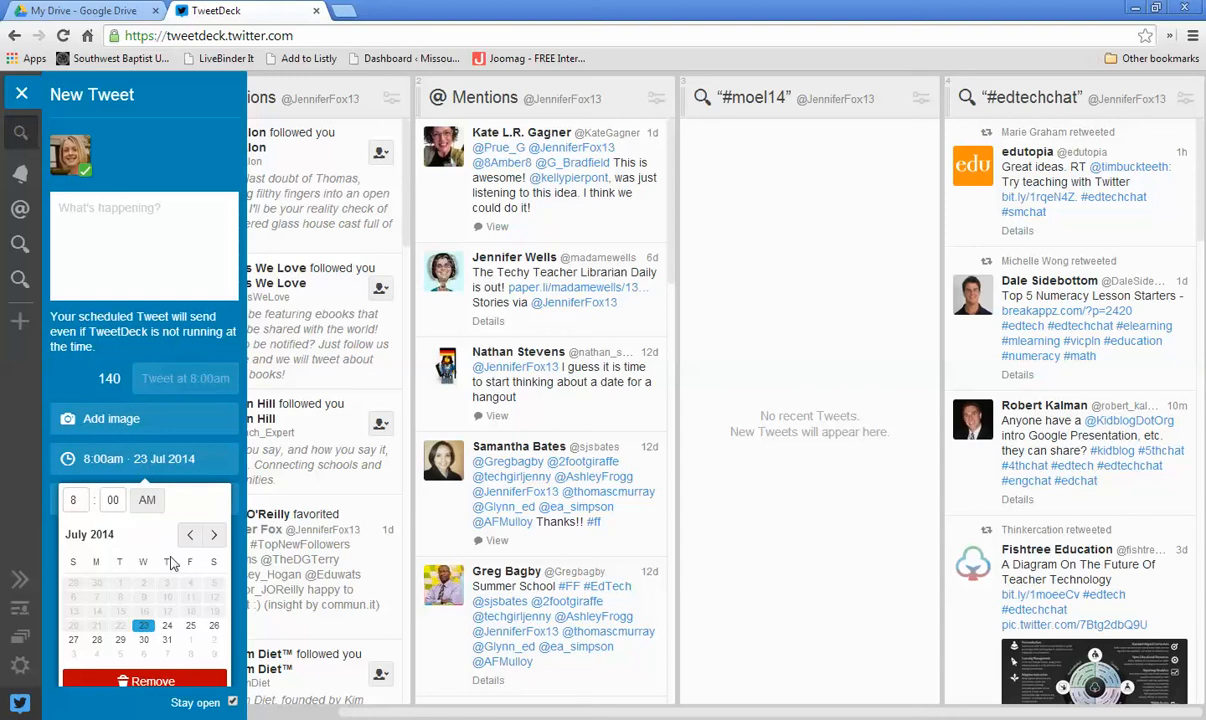
{"action": "left_click", "coordinate": [167, 626]}
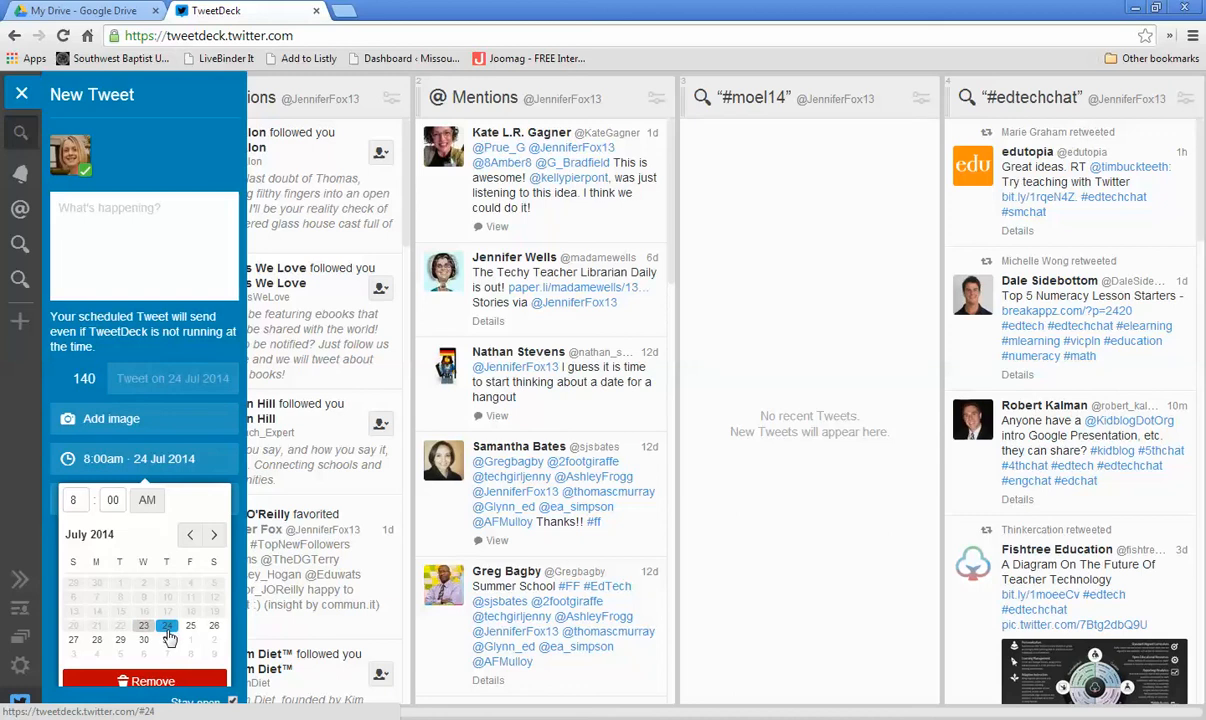
Step: Write the tweet "I hope to see everyone at the MO Early Learning Conference on Nov. 20-21"
{"action": "left_click", "coordinate": [84, 210]}
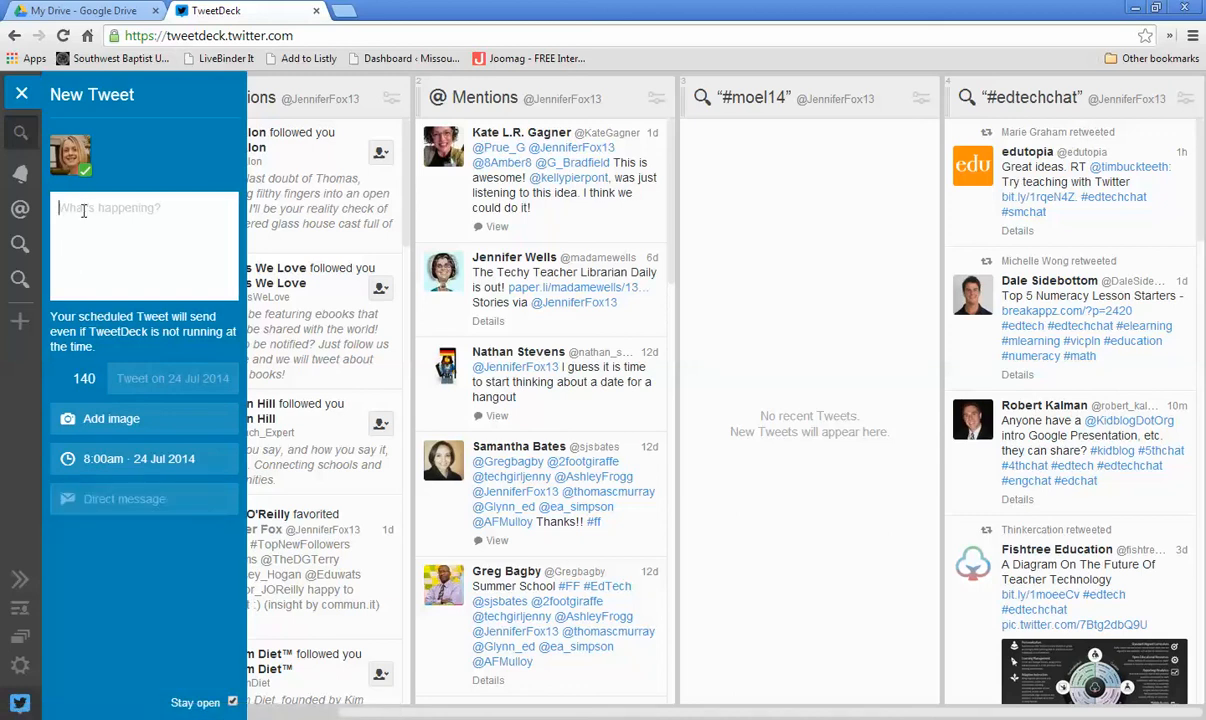
{"action": "type", "text": "I hope to see everyone a"}
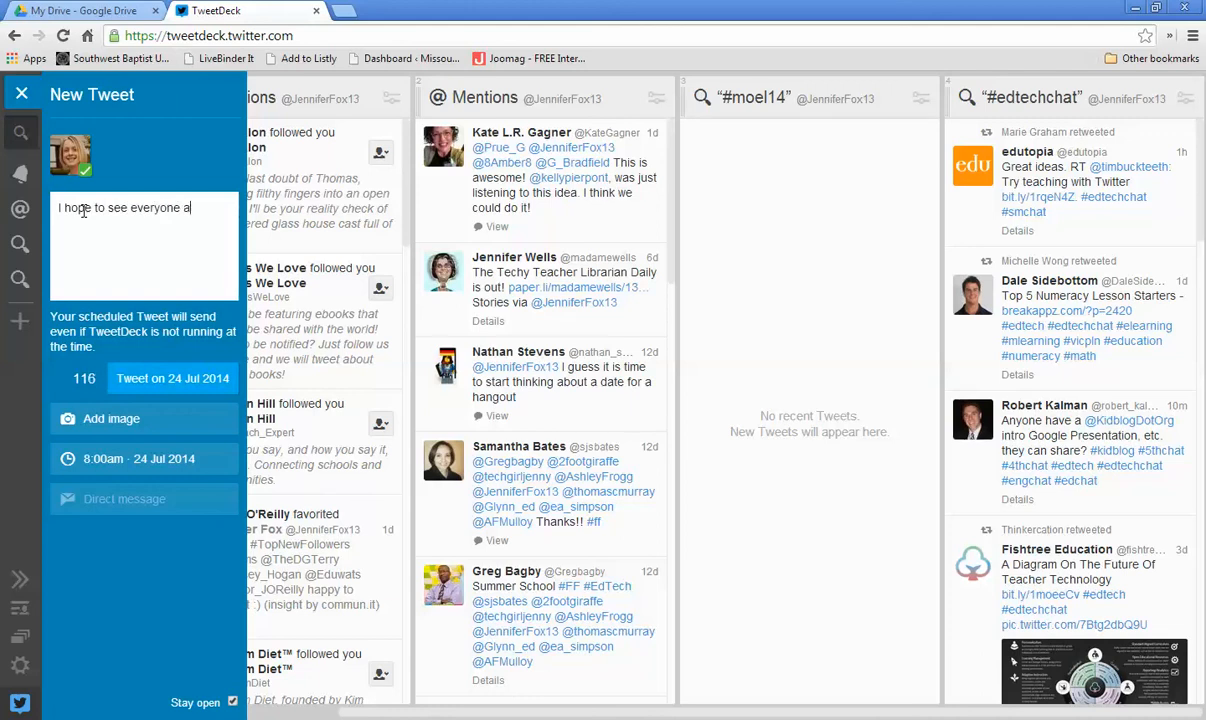
{"action": "type", "text": "t the MO Early Learning Conference on Nov. 20-21"}
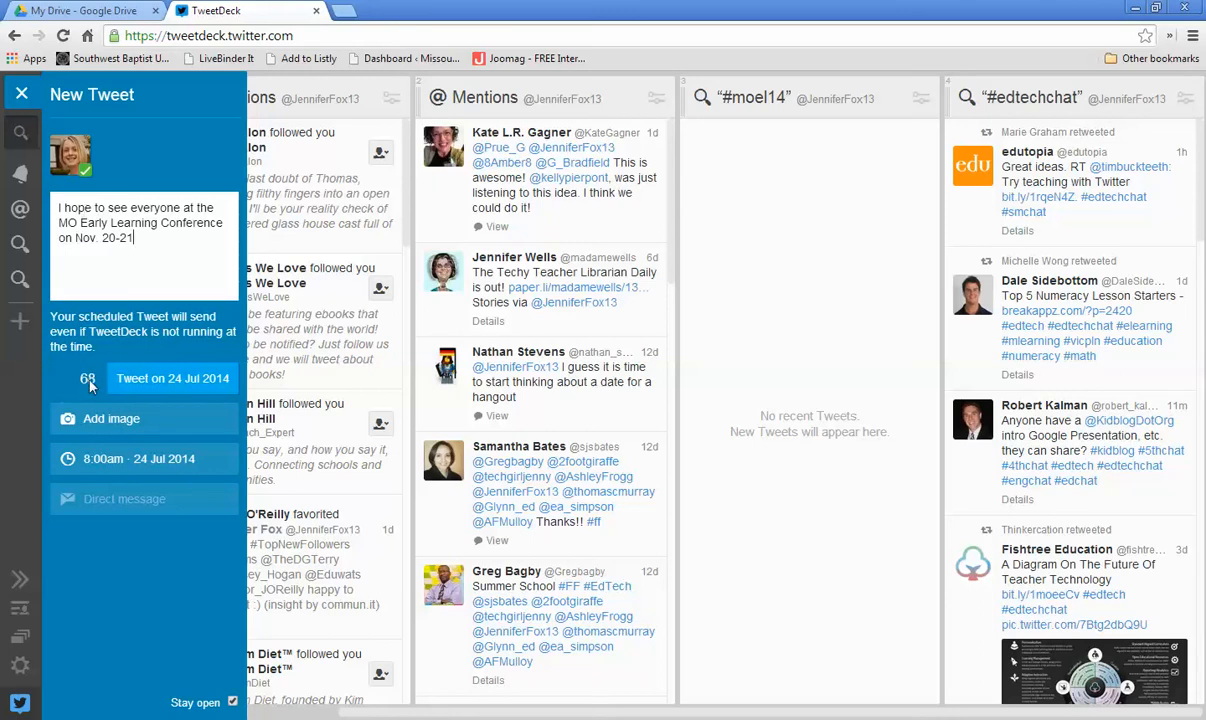
Step: Complete the tweet with "at Tan-Tar-A! #moel #moedchat", copy its text, and submit the scheduled tweet
{"action": "type", "text": "at Tan-Tar-A! #"}
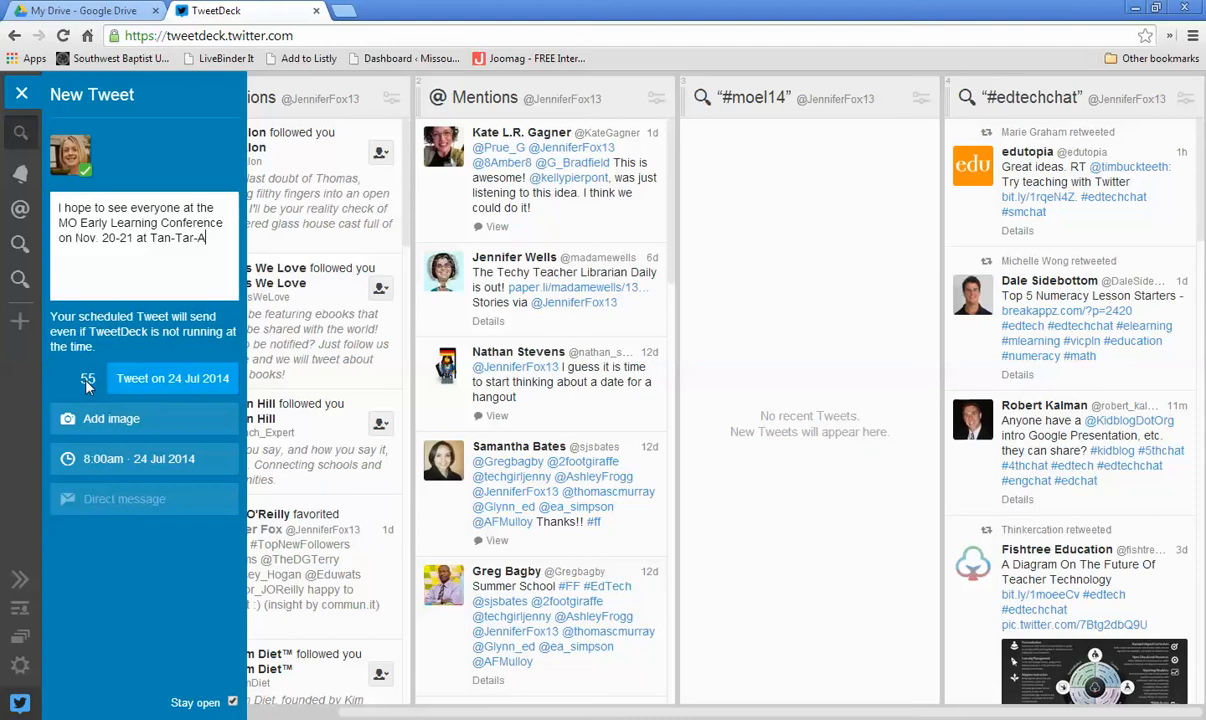
{"action": "type", "text": "moel #moedchat"}
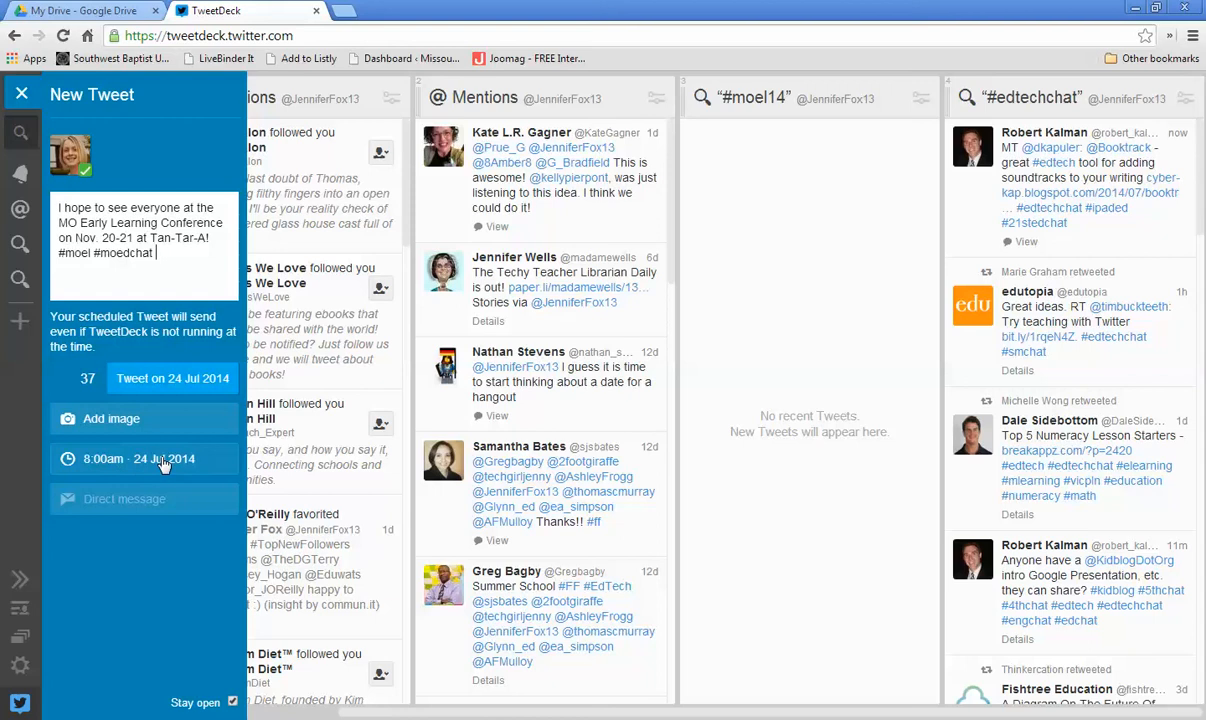
{"action": "left_click_drag", "start_coordinate": [152, 248], "coordinate": [57, 208]}
{"action": "key", "text": "ctrl+c"}
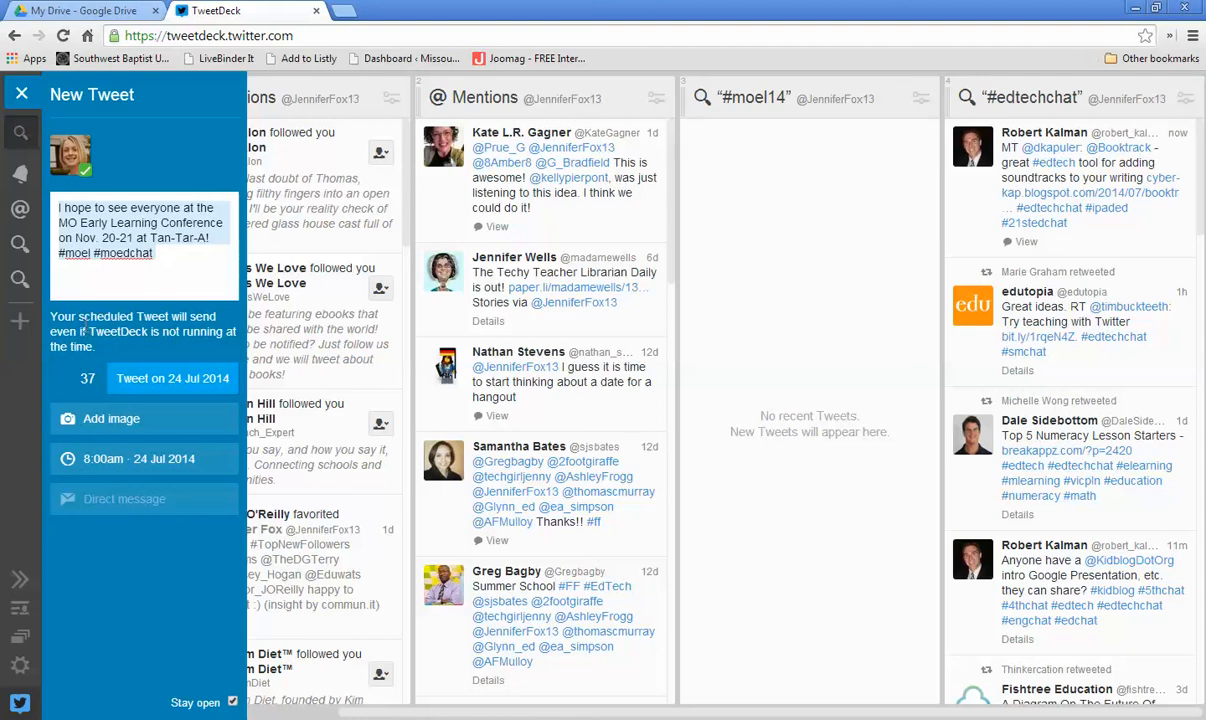
{"action": "left_click", "coordinate": [156, 385]}
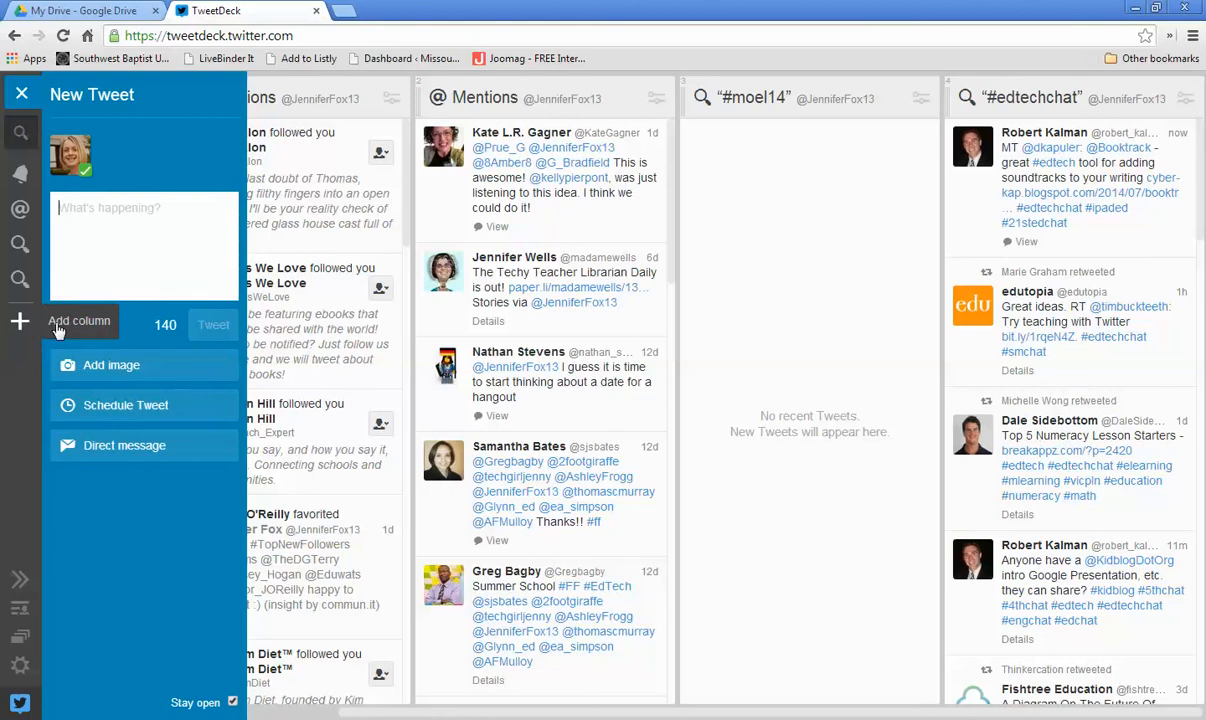
Step: Add a Scheduled column to the deck
{"action": "left_click", "coordinate": [21, 322]}
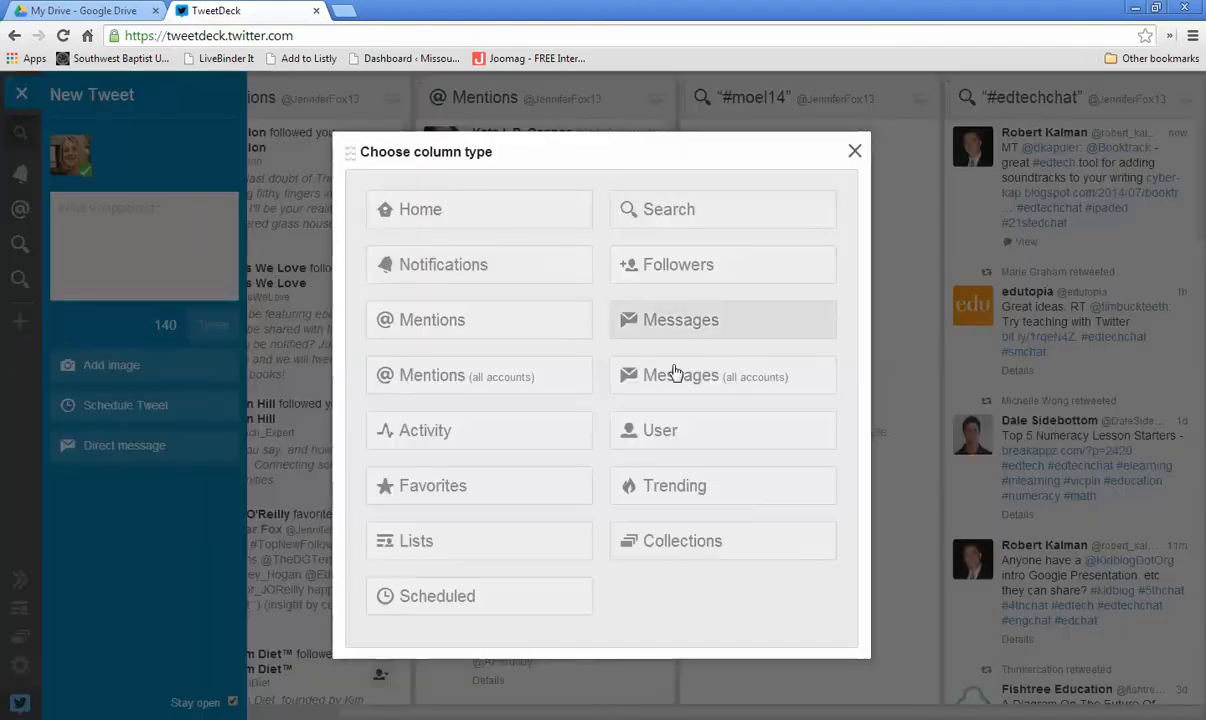
{"action": "left_click", "coordinate": [428, 600]}
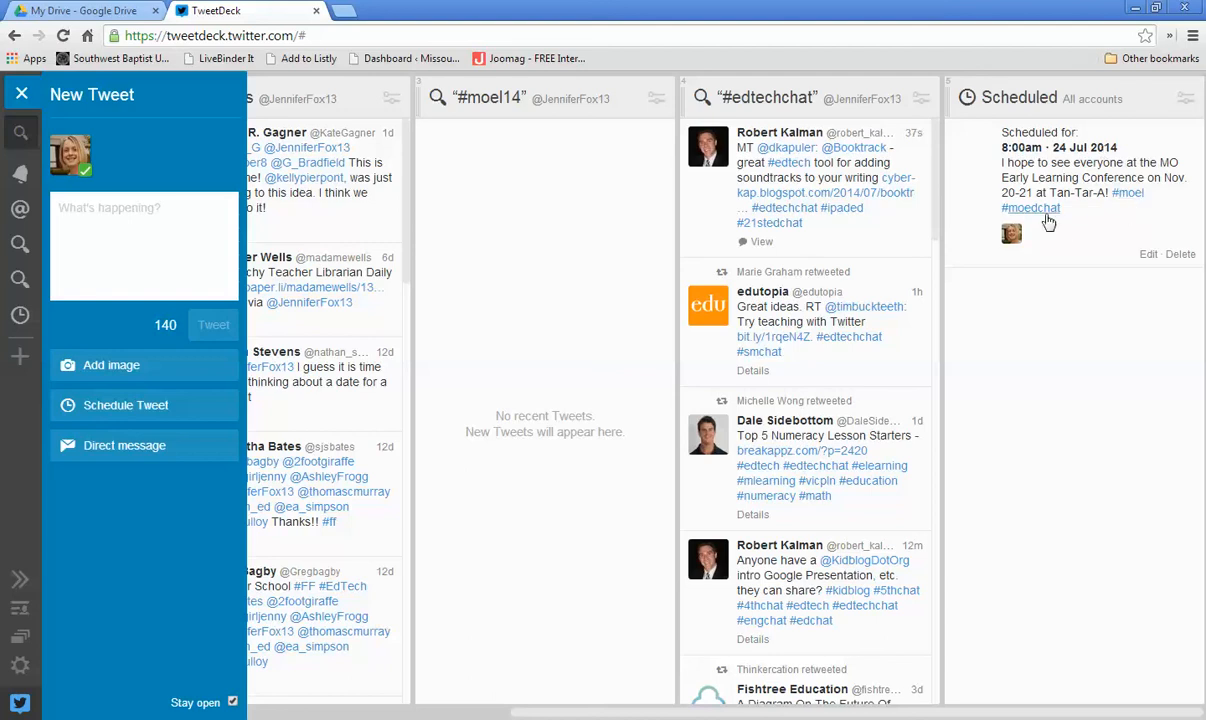
{"action": "mouse_move", "coordinate": [1080, 252]}
Step: Paste the copied tweet into a new tweet and schedule it for 4:19 PM on 23 Jul 2014
{"action": "left_click", "coordinate": [94, 237]}
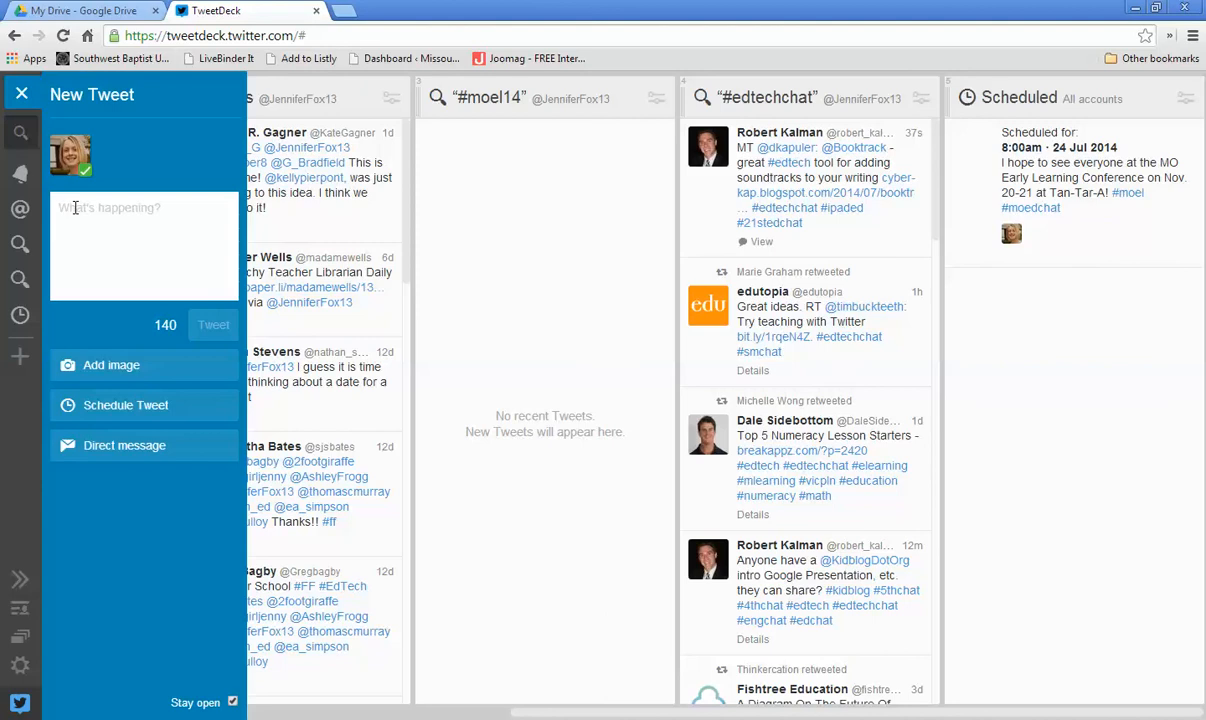
{"action": "key", "text": "ctrl+v"}
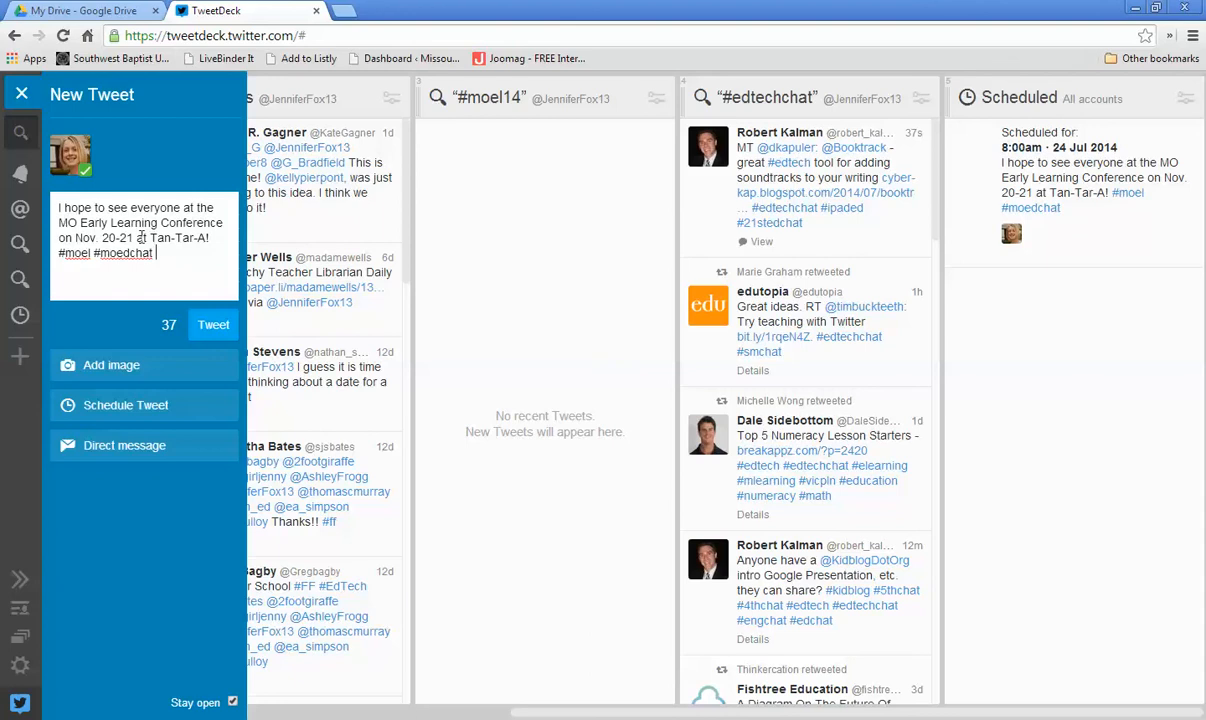
{"action": "left_click", "coordinate": [119, 410]}
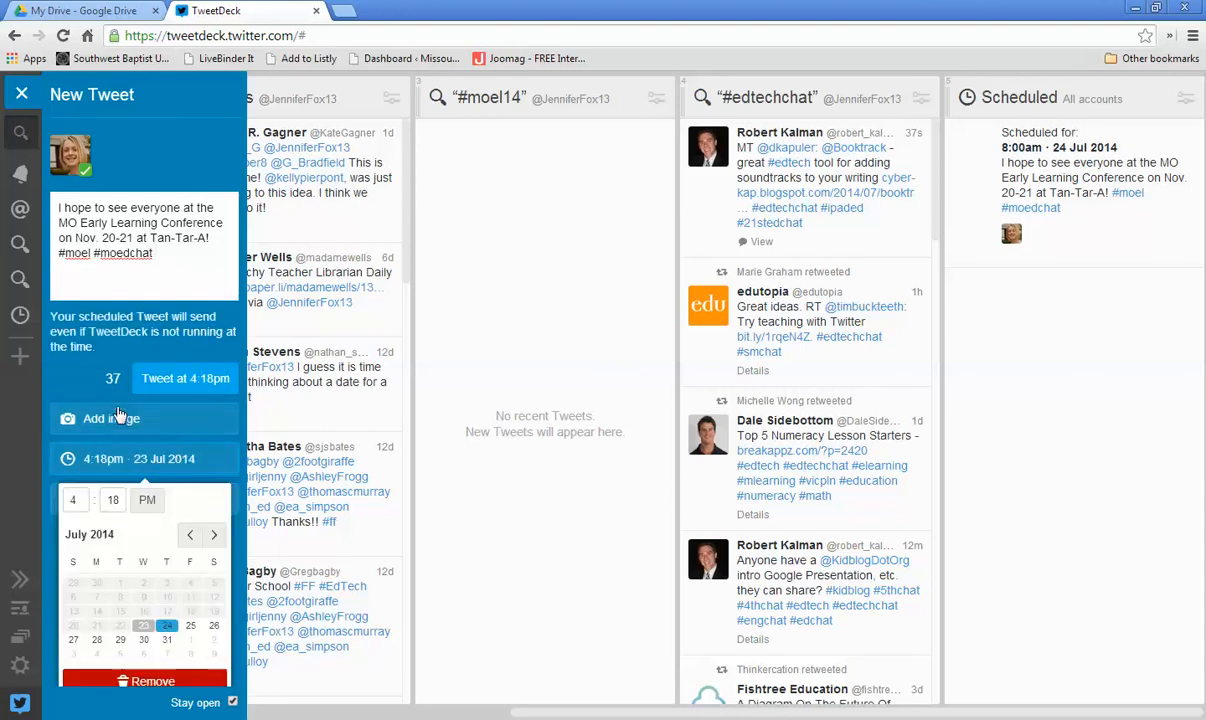
{"action": "left_click", "coordinate": [118, 500]}
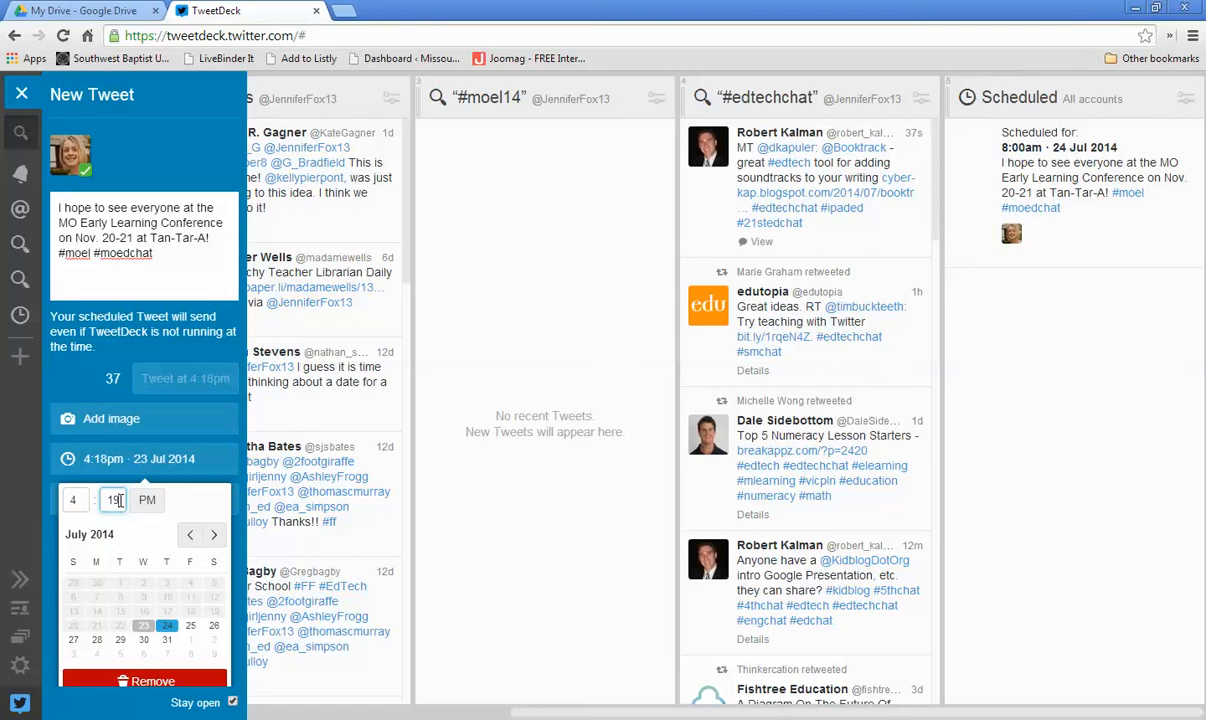
{"action": "type", "text": "19"}
{"action": "left_click", "coordinate": [141, 627]}
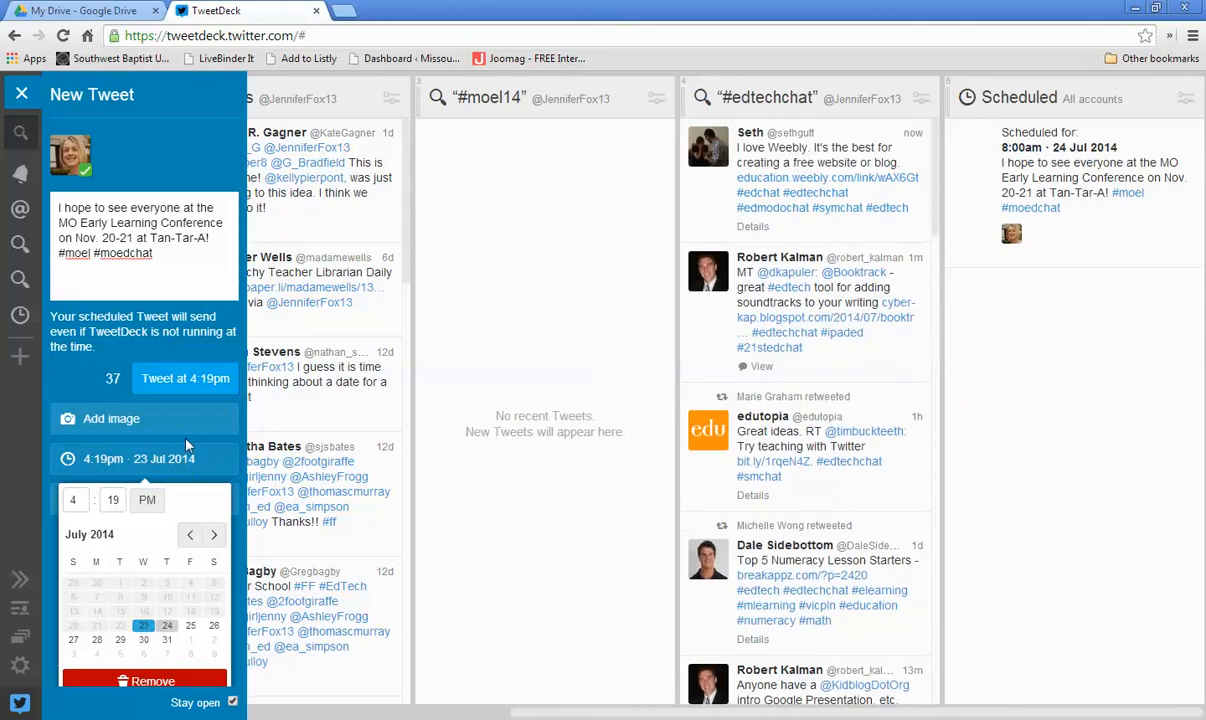
{"action": "left_click", "coordinate": [185, 379]}
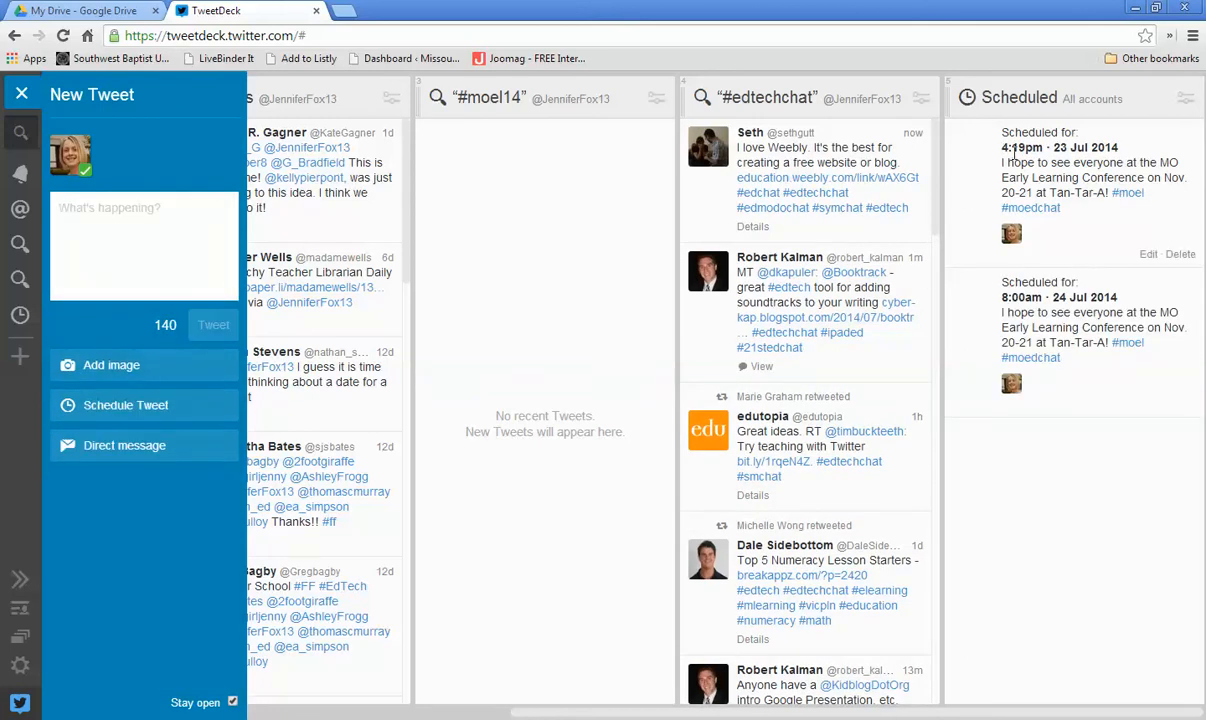
{"action": "left_click_drag", "start_coordinate": [1025, 162], "coordinate": [1032, 421]}
{"action": "left_click", "coordinate": [1032, 421]}
Step: Set a new tweet's schedule to 9:00 AM on 13 Nov 2014
{"action": "left_click", "coordinate": [112, 408]}
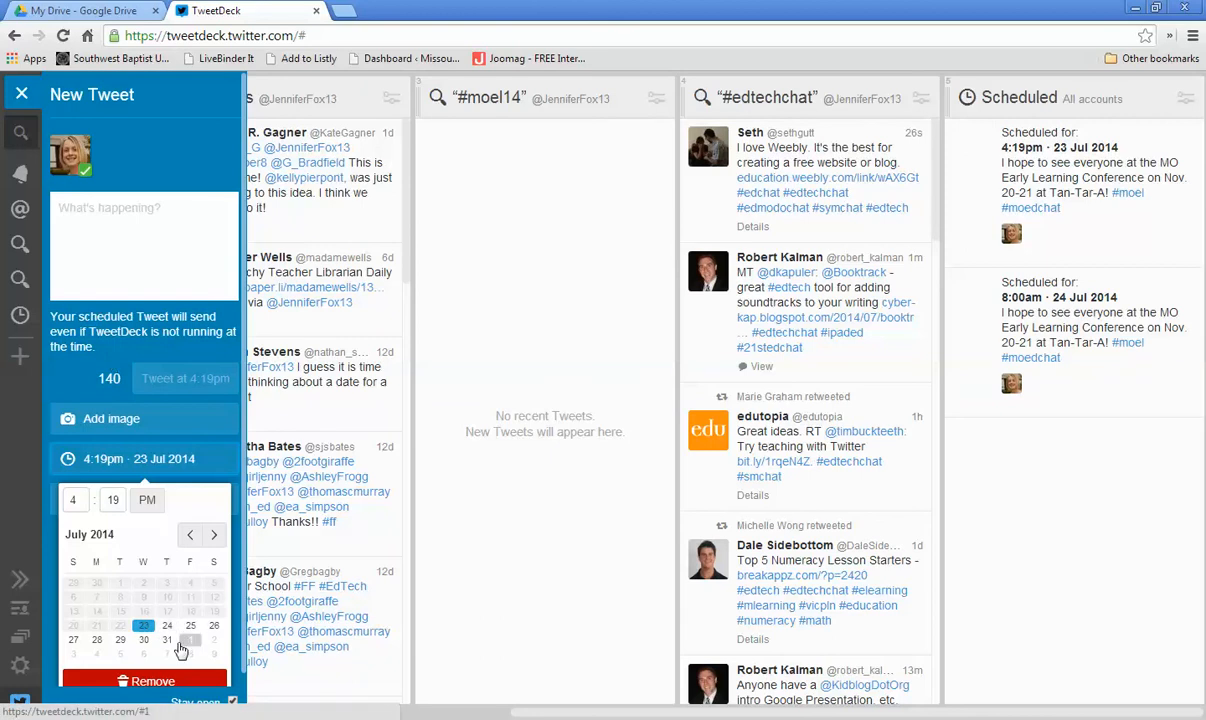
{"action": "left_click", "coordinate": [210, 541]}
{"action": "left_click", "coordinate": [216, 536]}
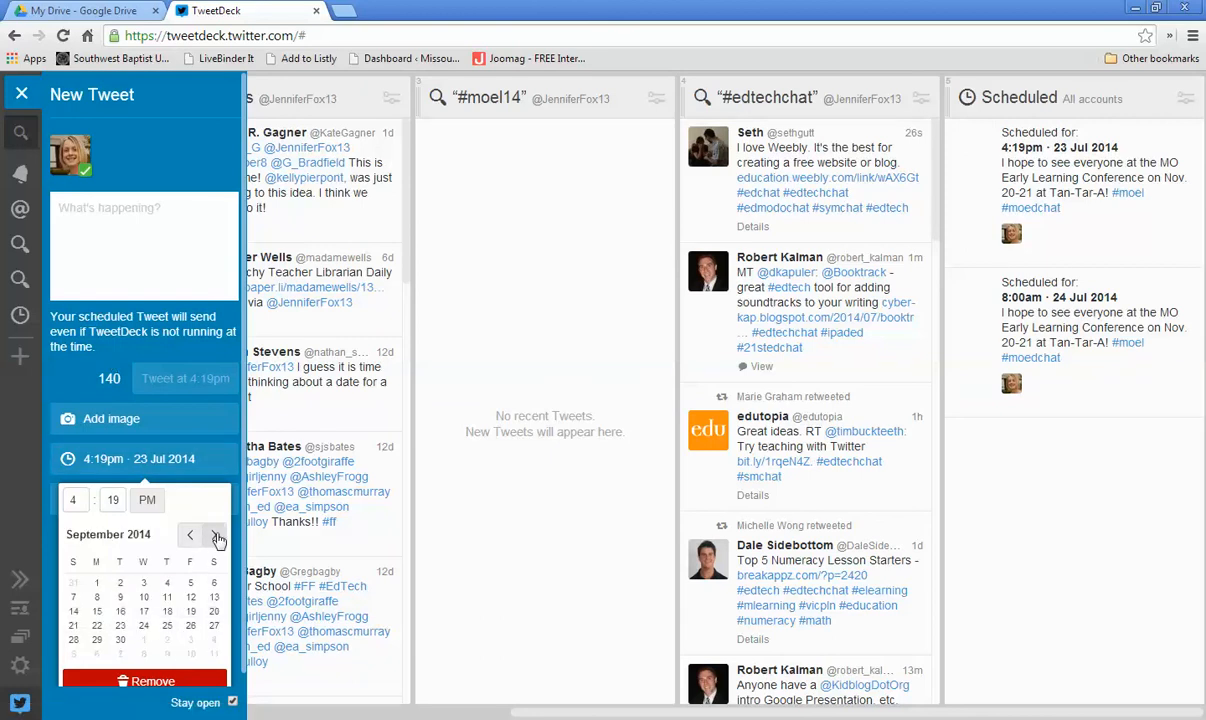
{"action": "left_click", "coordinate": [216, 536]}
{"action": "left_click", "coordinate": [216, 536]}
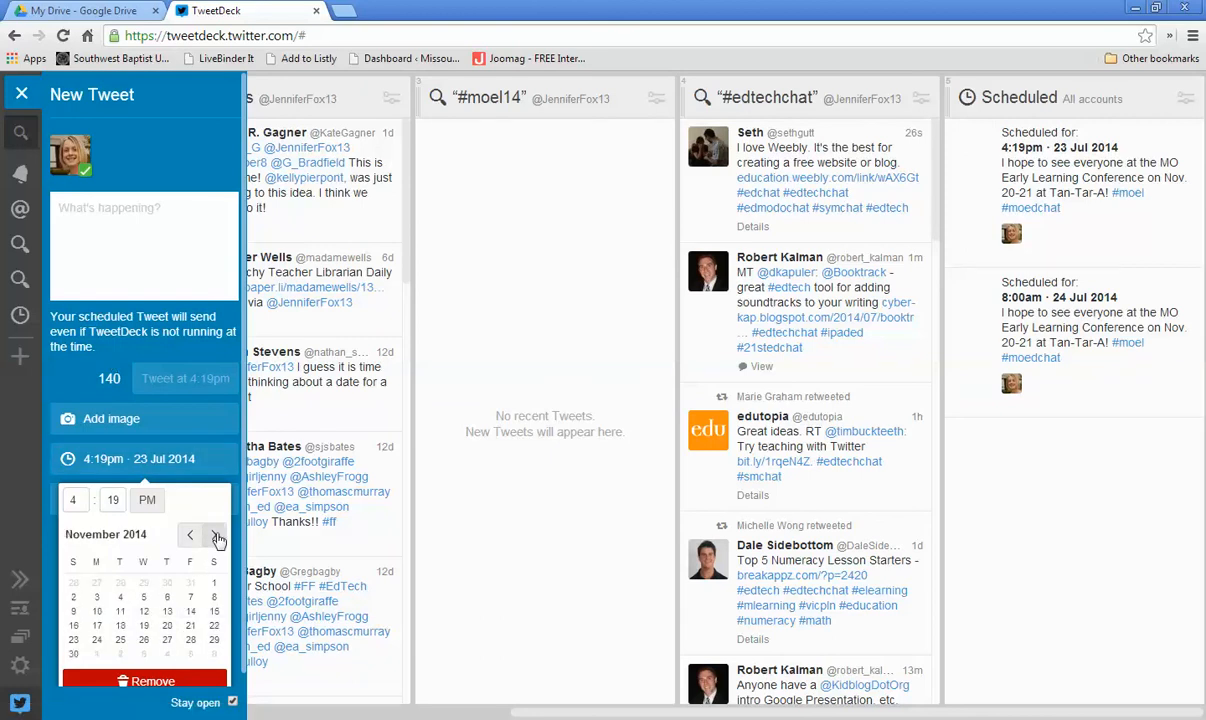
{"action": "left_click", "coordinate": [167, 612]}
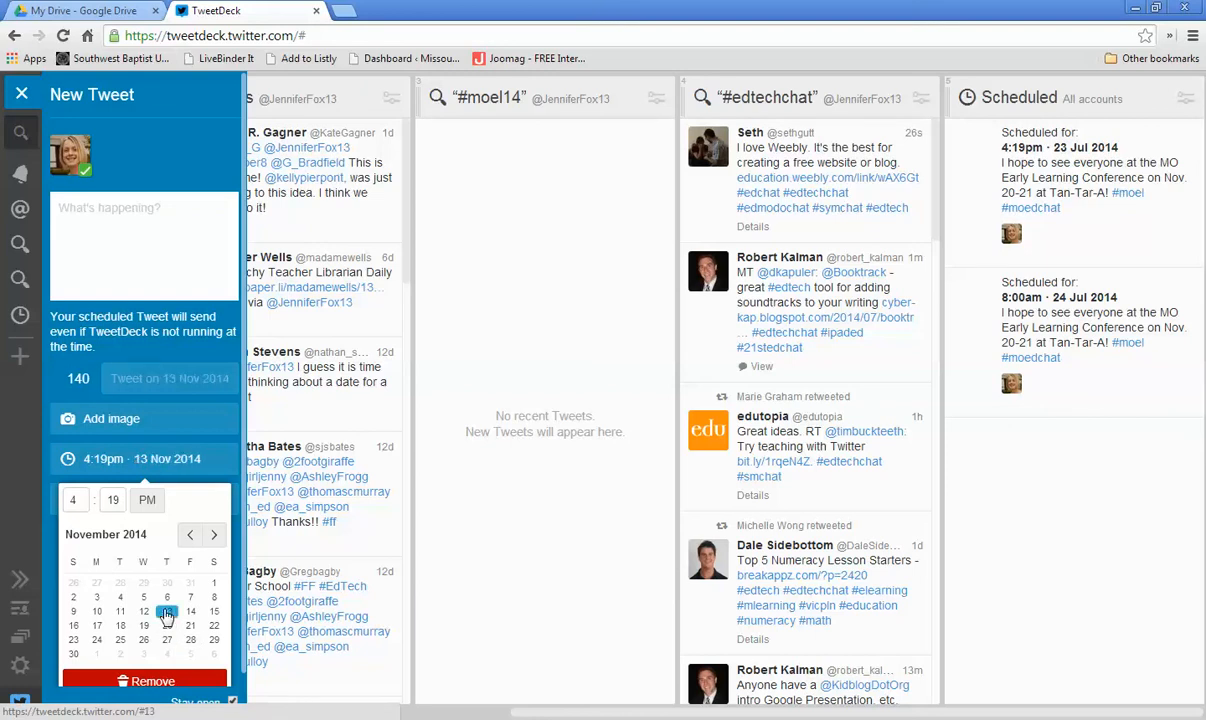
{"action": "left_click", "coordinate": [67, 502]}
{"action": "type", "text": "9"}
{"action": "key", "text": "Tab"}
{"action": "type", "text": "00"}
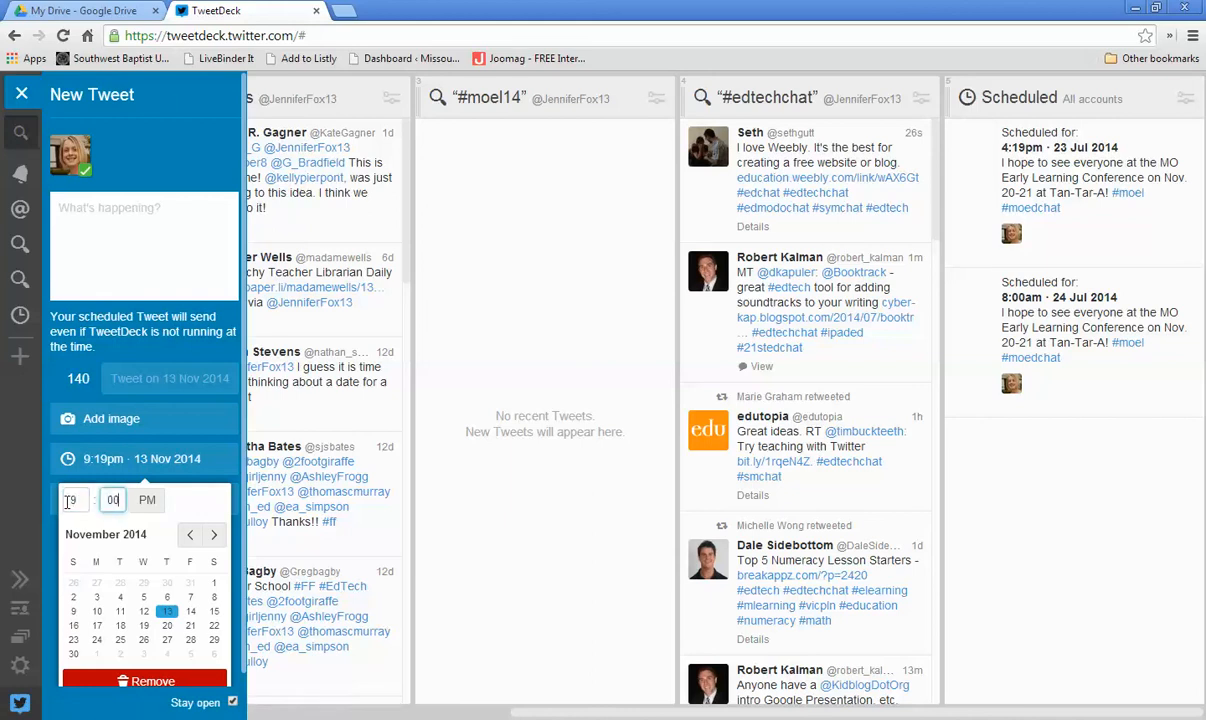
{"action": "key", "text": "Tab"}
{"action": "left_click", "coordinate": [147, 499]}
Step: Start the tweet with "Only 7 more days until"
{"action": "left_click", "coordinate": [89, 211]}
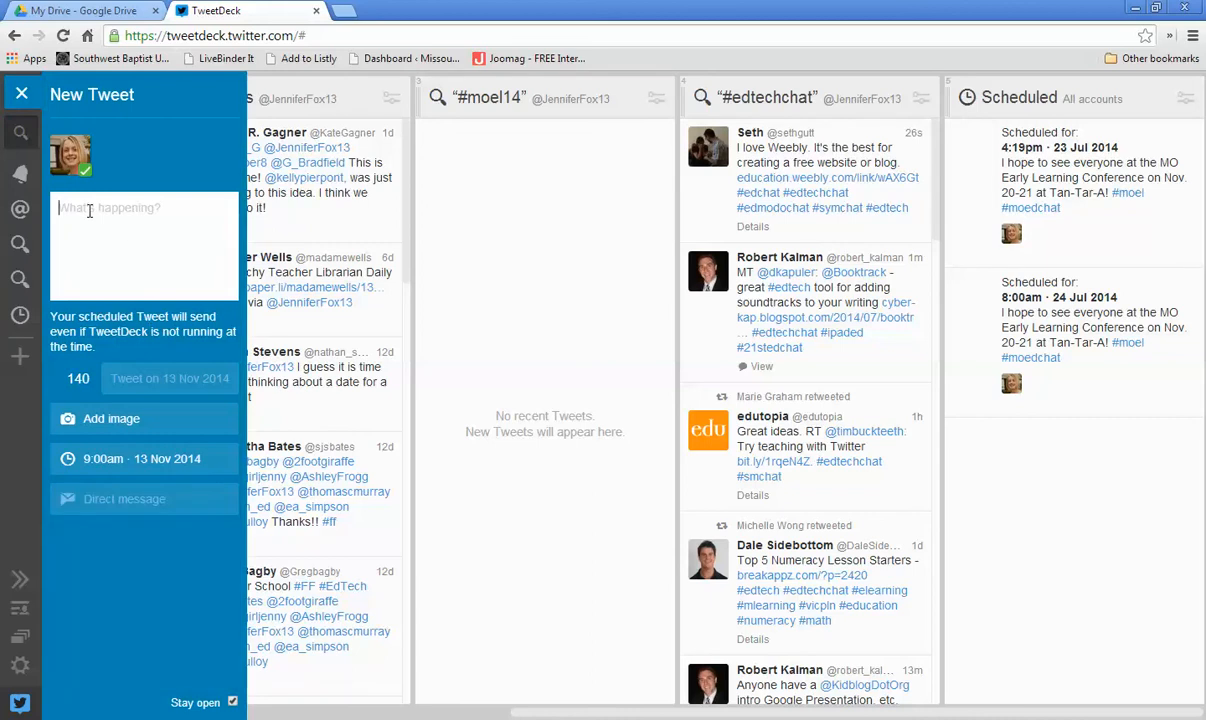
{"action": "type", "text": "Can't wait til"}
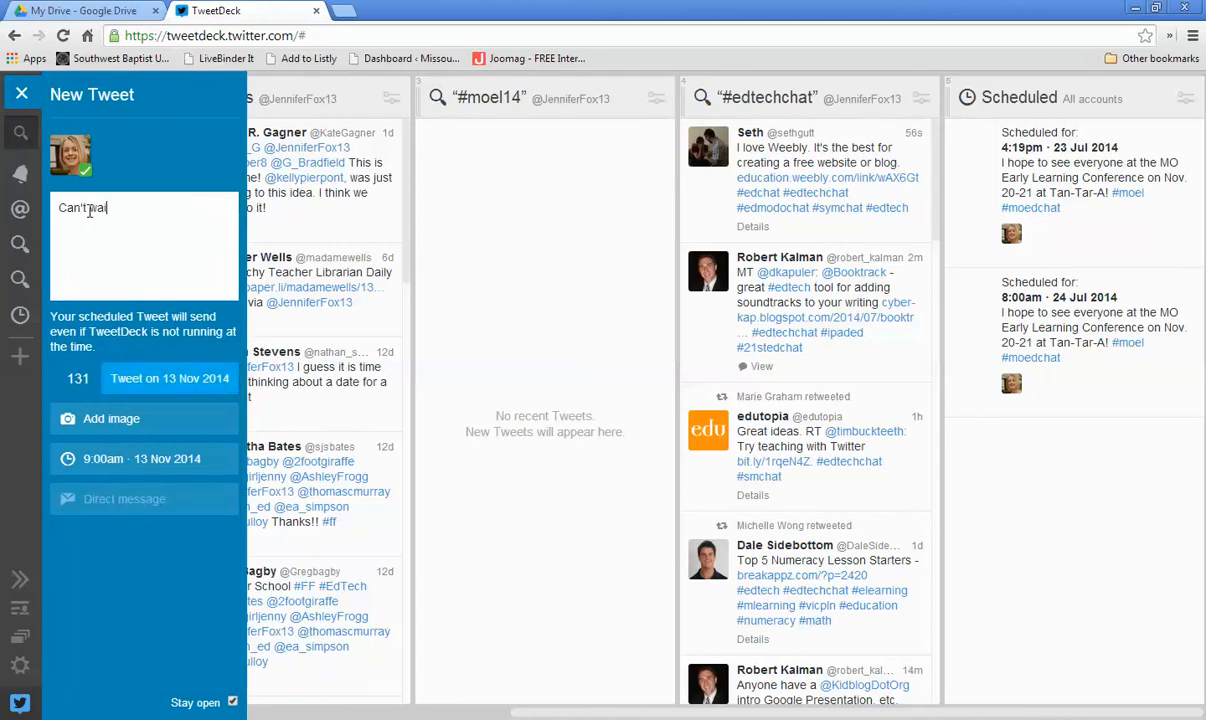
{"action": "key", "text": "BackSpace"}
{"action": "key", "text": "BackSpace"}
{"action": "key", "text": "BackSpace"}
{"action": "key", "text": "BackSpace"}
{"action": "key", "text": "BackSpace"}
{"action": "key", "text": "BackSpace"}
{"action": "key", "text": "BackSpace"}
{"action": "key", "text": "BackSpace"}
{"action": "key", "text": "BackSpace"}
{"action": "key", "text": "BackSpace"}
{"action": "key", "text": "BackSpace"}
{"action": "key", "text": "BackSpace"}
{"action": "type", "text": "Only 7 more days until"}
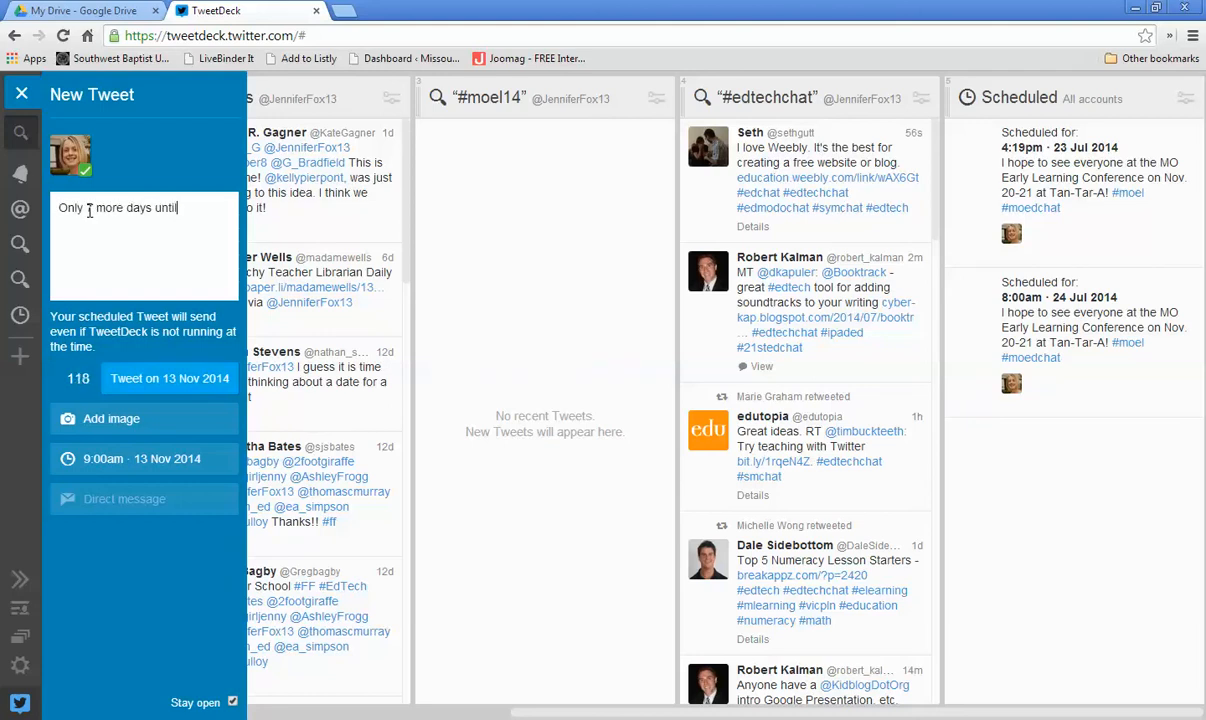
{"action": "type", "text": " #MO"}
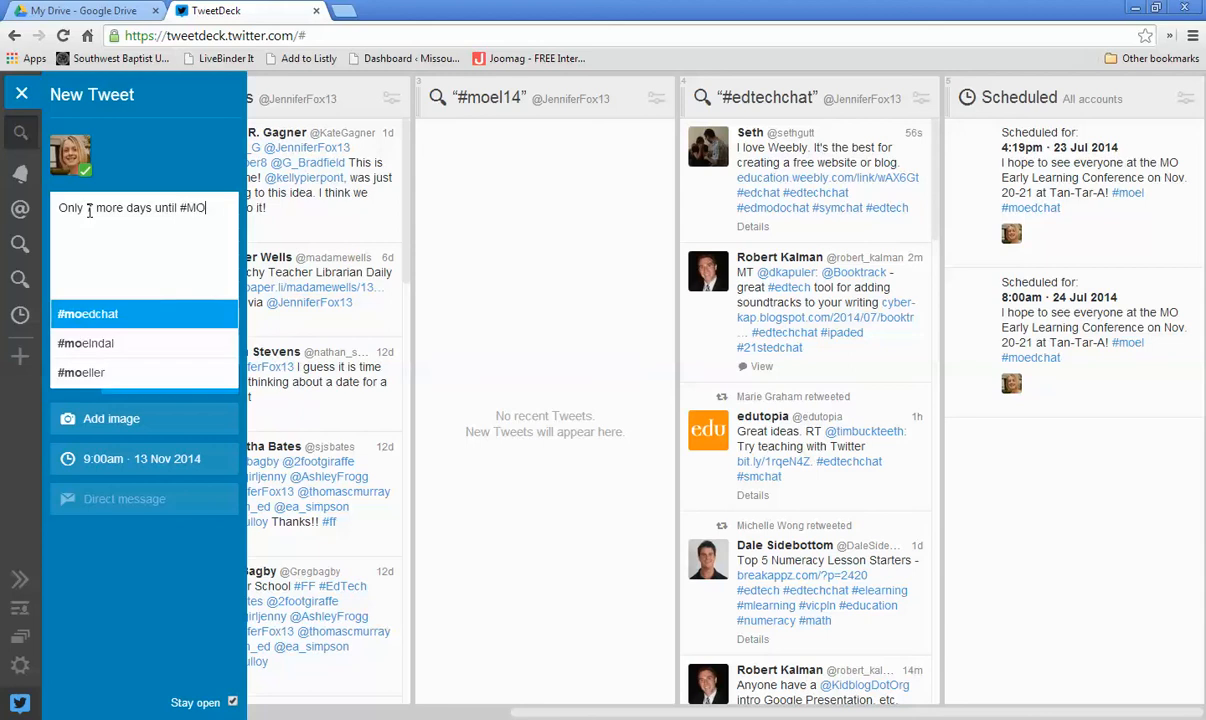
{"action": "type", "text": "EL14"}
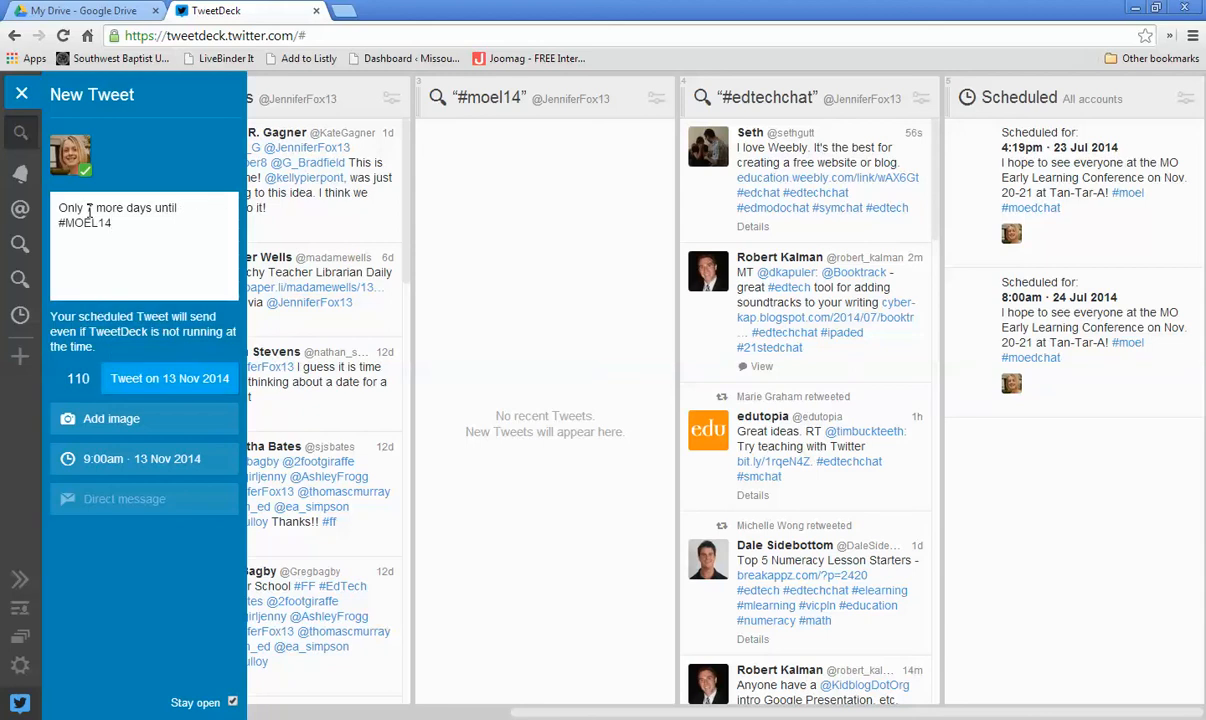
{"action": "type", "text": " at Tan-tara-a! Hope to see"}
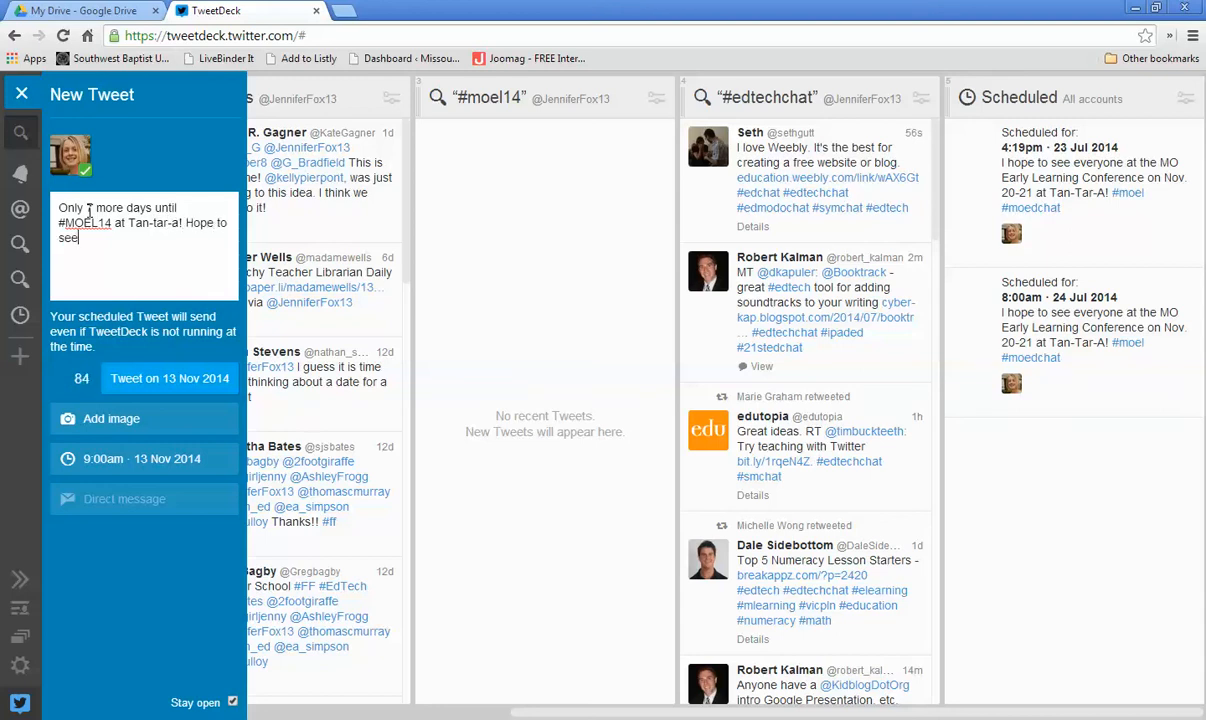
{"action": "type", "text": " you there! #moedchat"}
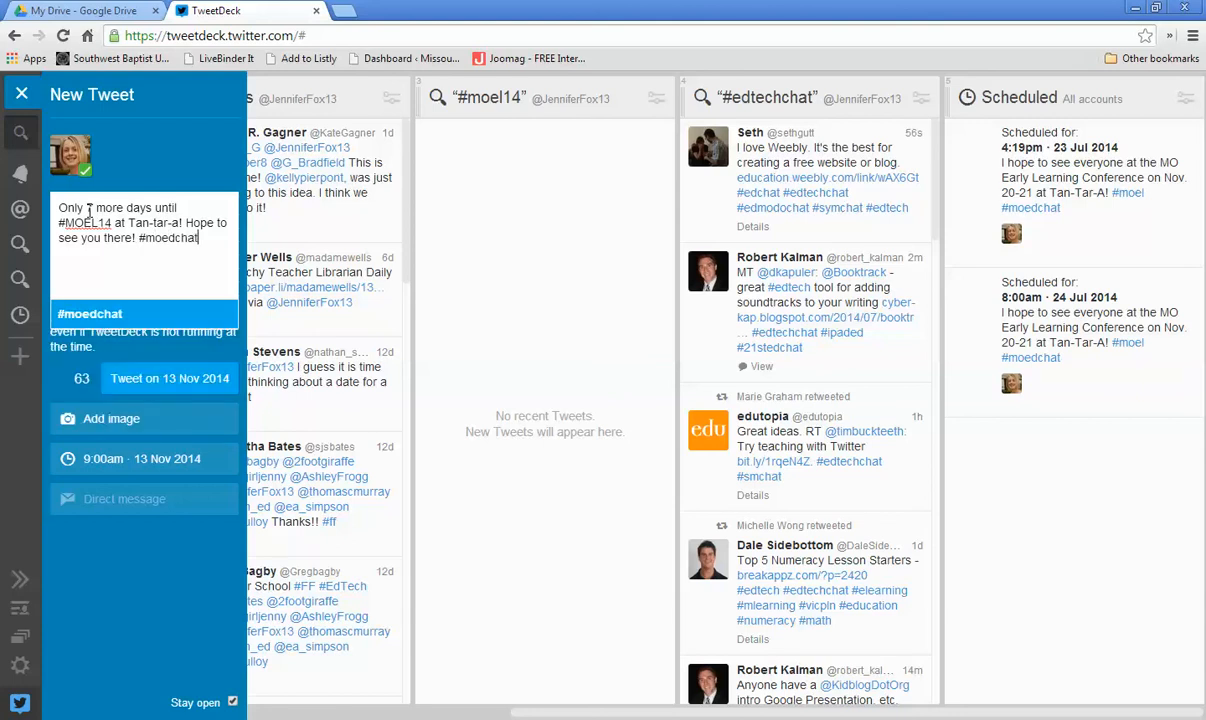
{"action": "type", "text": " #metc"}
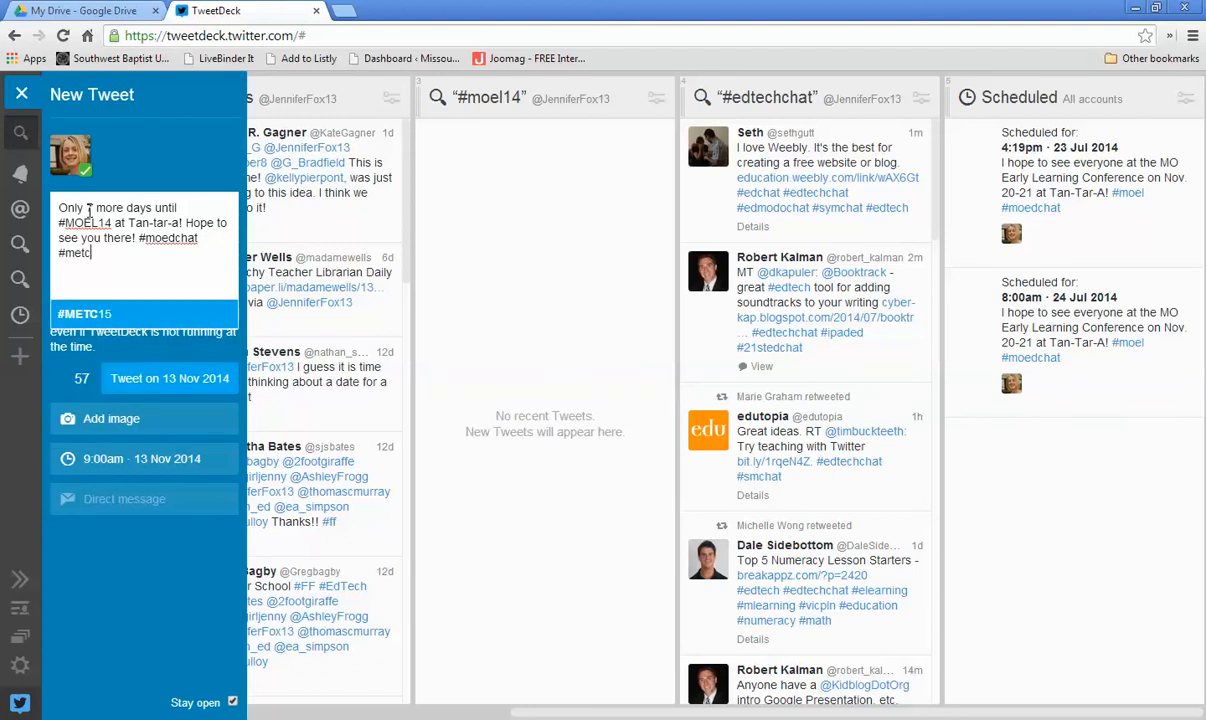
Step: Add the hashtags #moedchat, #METC15, #arkedchat and #iaedchat, and submit the scheduled tweet
{"action": "left_click", "coordinate": [68, 312]}
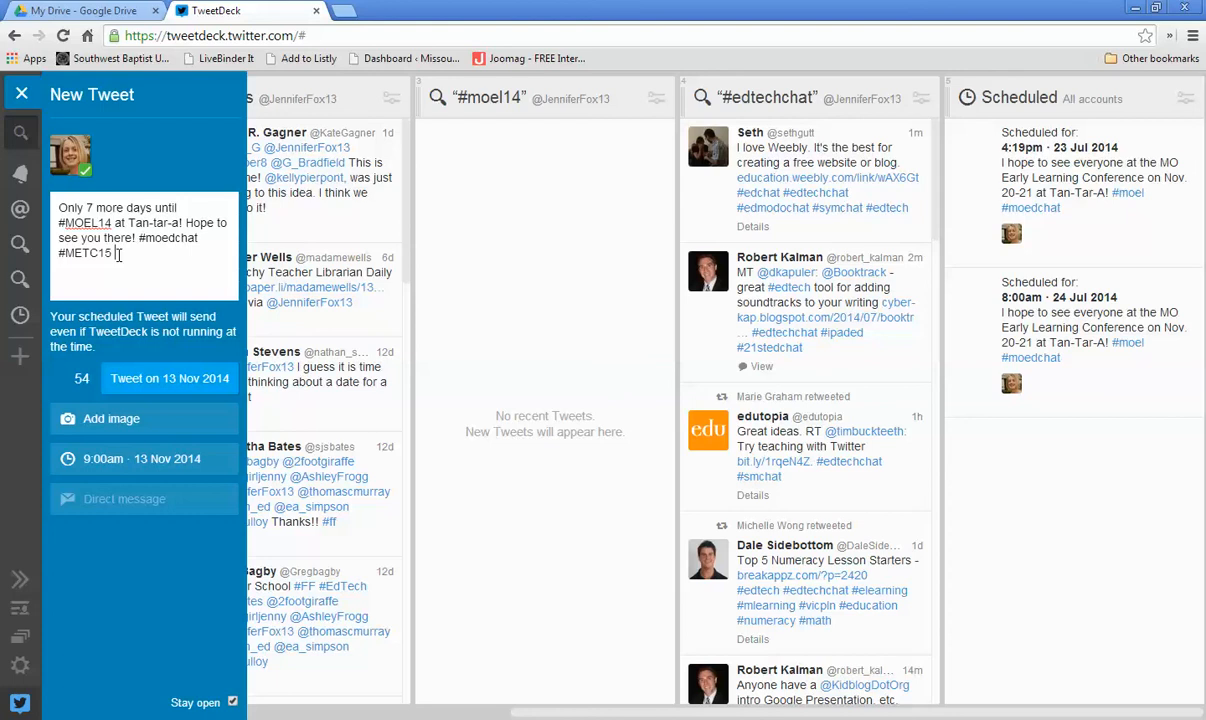
{"action": "type", "text": "#arkedchat"}
{"action": "left_click", "coordinate": [105, 308]}
{"action": "type", "text": "#i"}
{"action": "type", "text": "aedchat"}
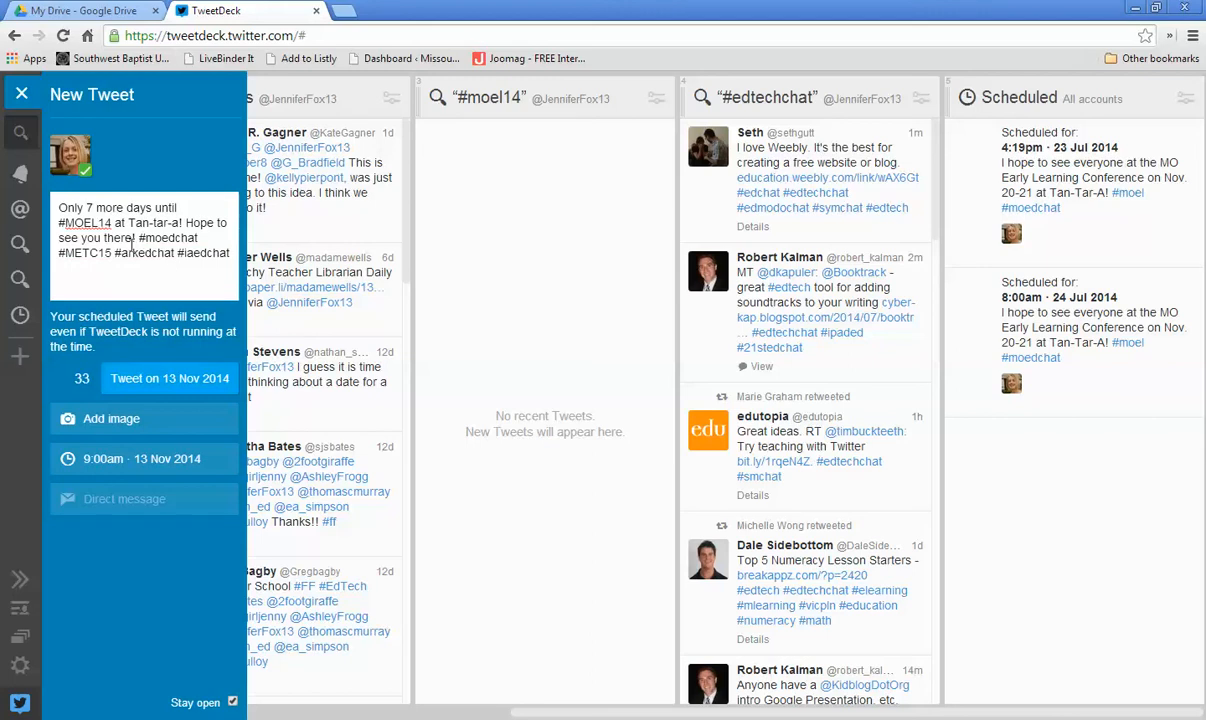
{"action": "left_click", "coordinate": [146, 379]}
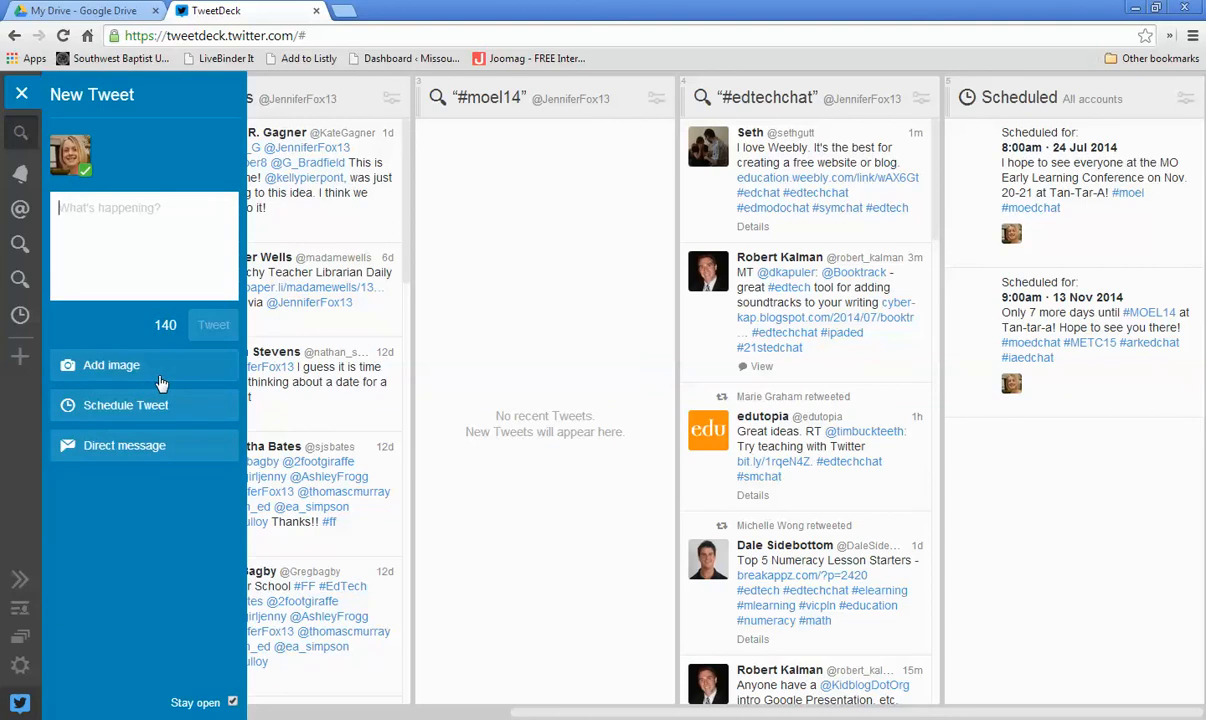
Step: In a new browser tab, search Google for "MO Early learning conference 2014" and open the conference website's home page
{"action": "left_click", "coordinate": [341, 12]}
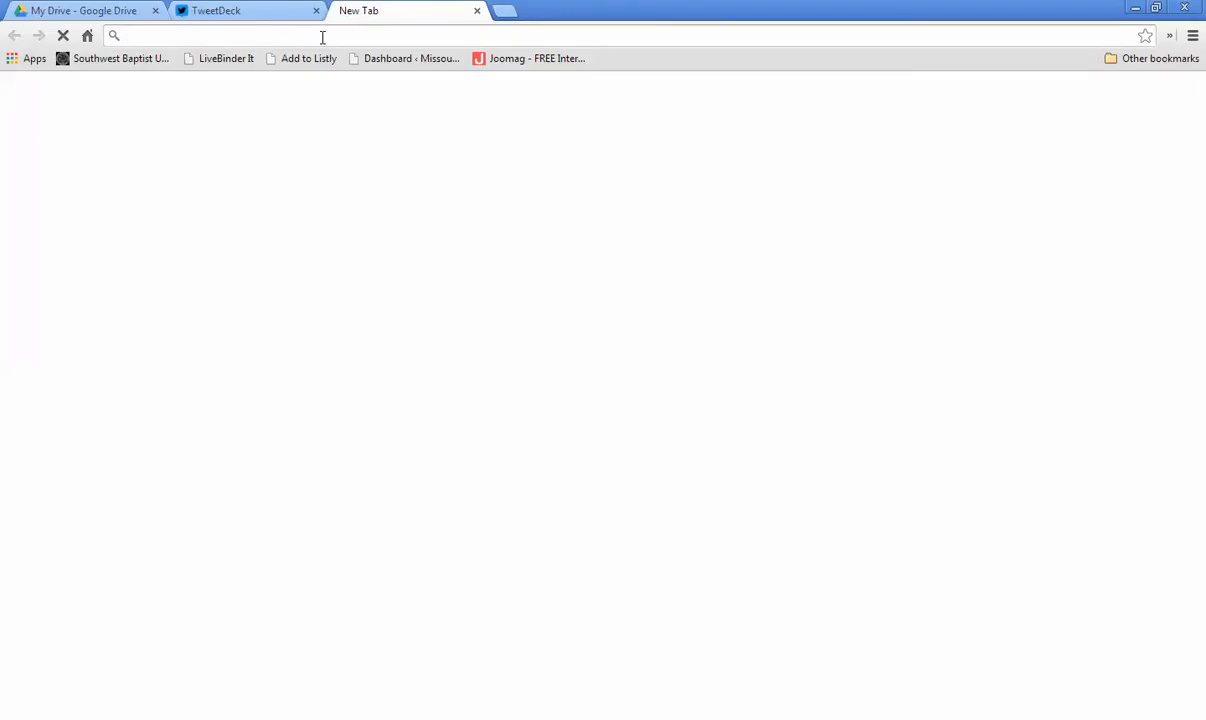
{"action": "type", "text": "m"}
{"action": "key", "text": "BackSpace"}
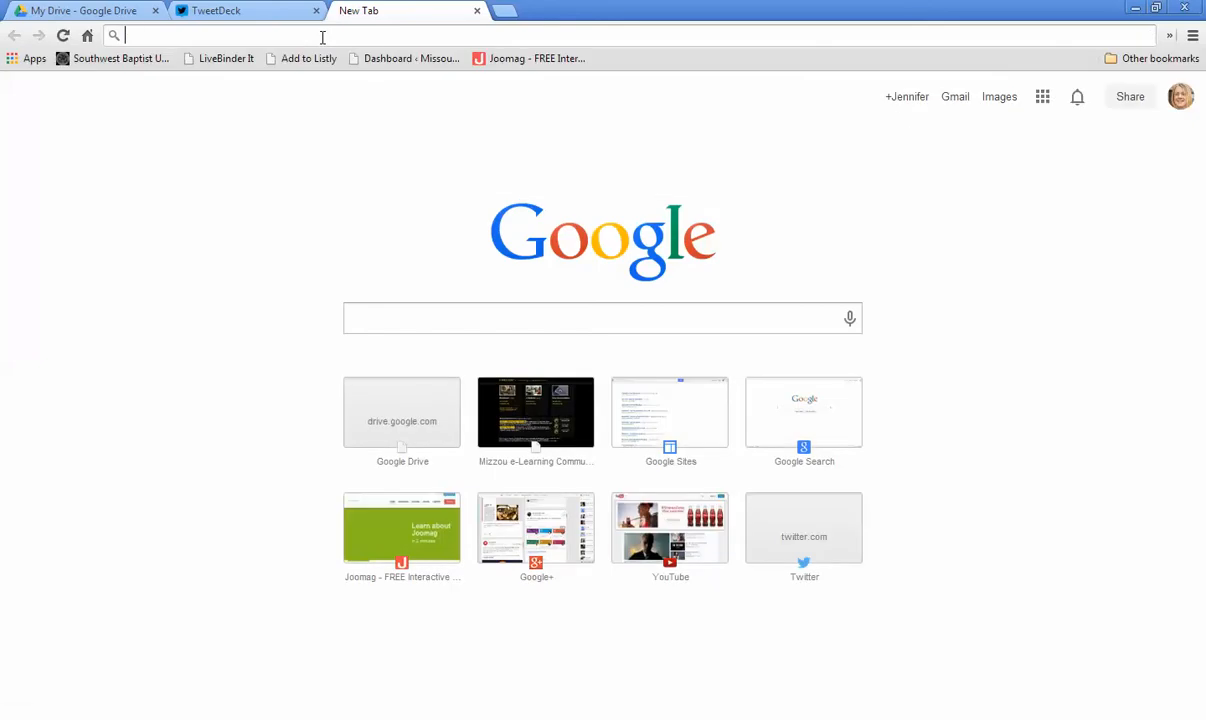
{"action": "type", "text": "MO Early"}
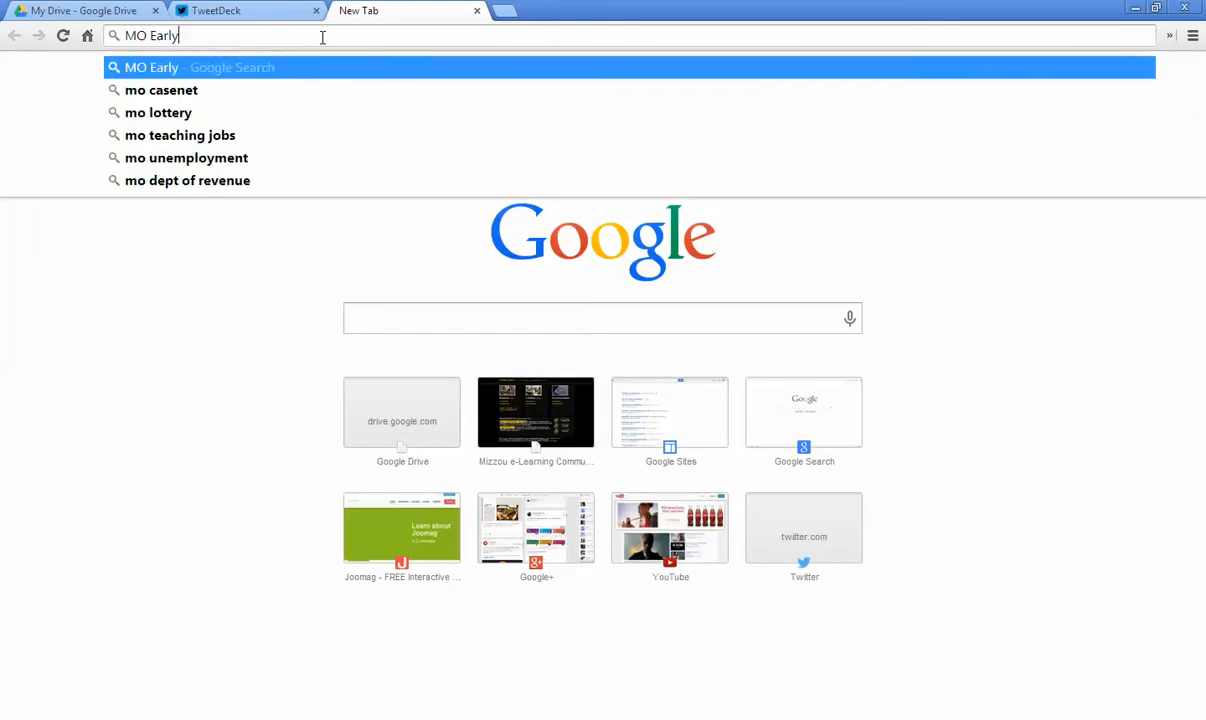
{"action": "type", "text": " learning conference "}
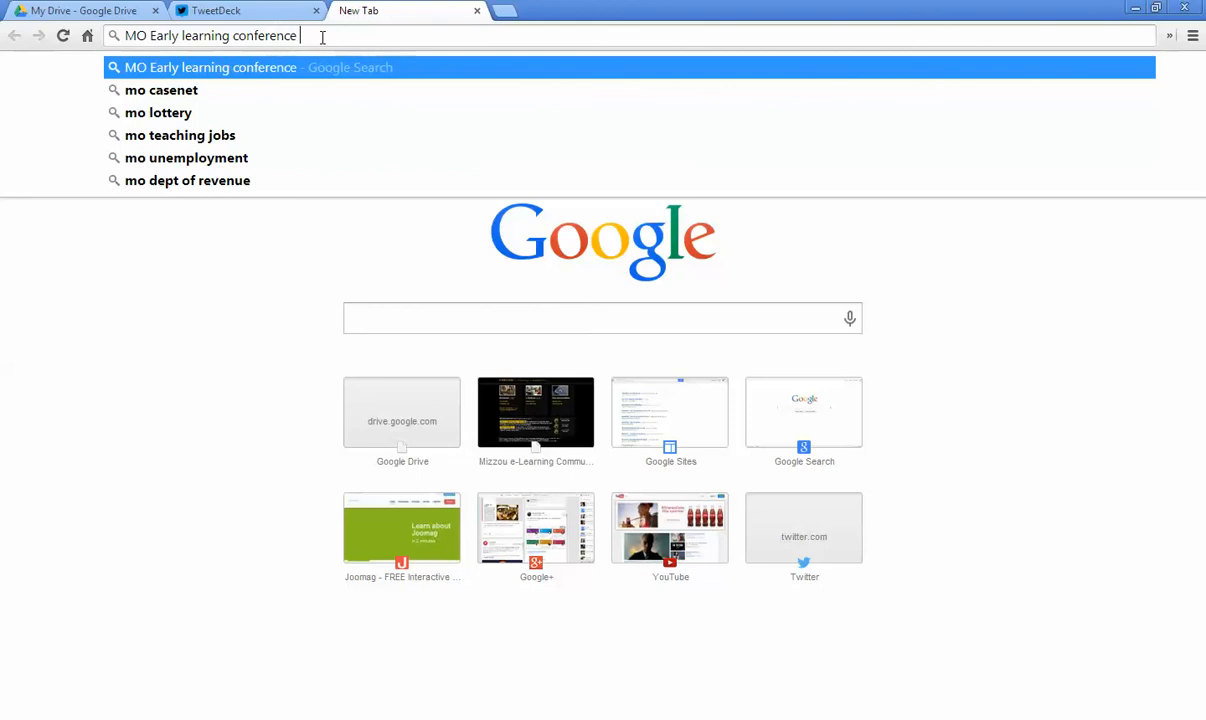
{"action": "type", "text": "2014"}
{"action": "key", "text": "Return"}
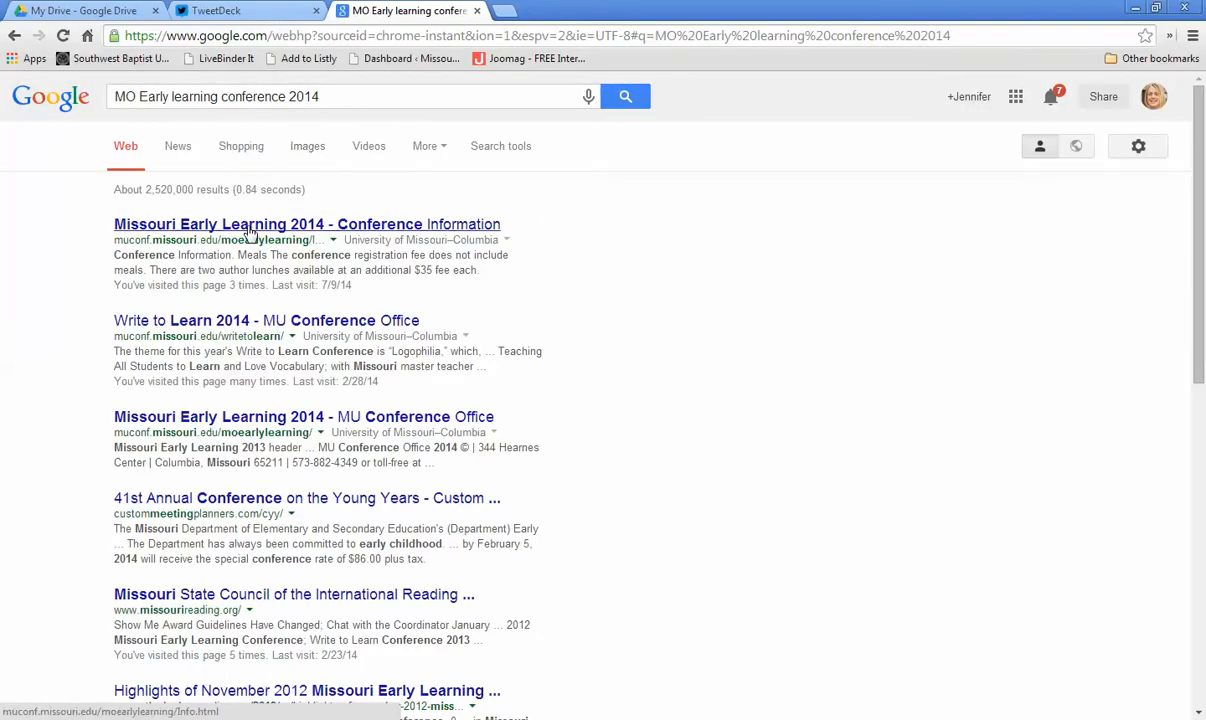
{"action": "left_click", "coordinate": [250, 230]}
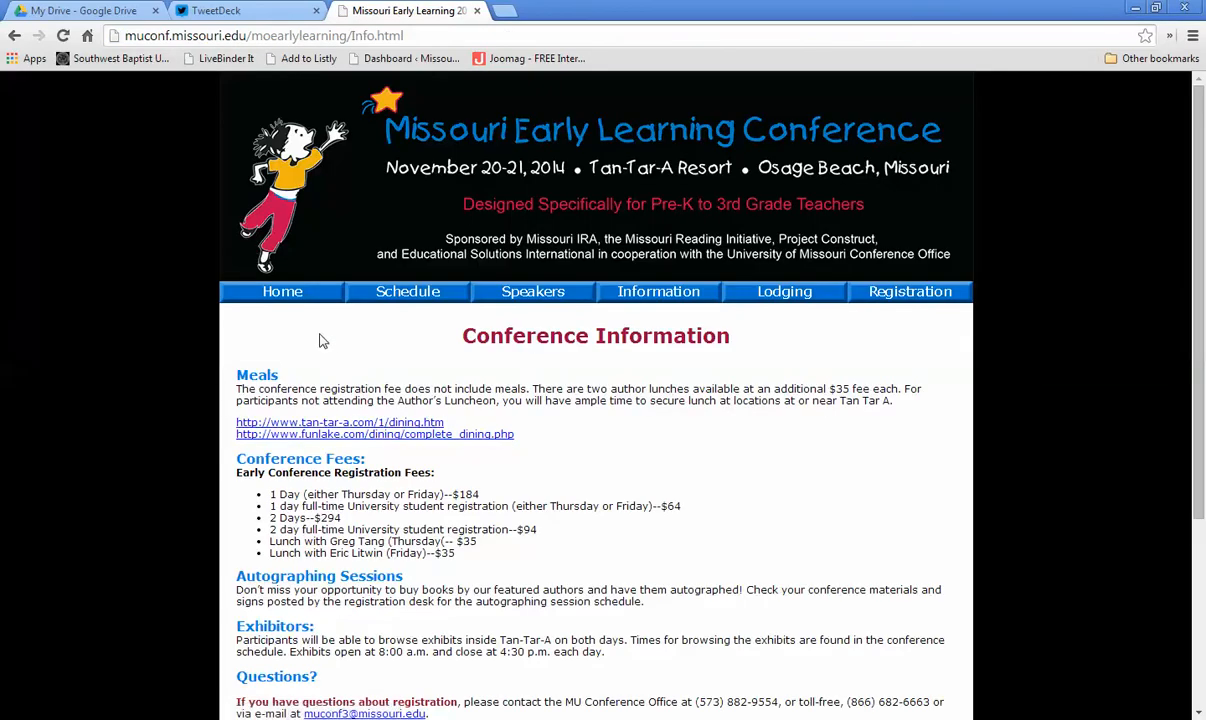
{"action": "left_click", "coordinate": [282, 292]}
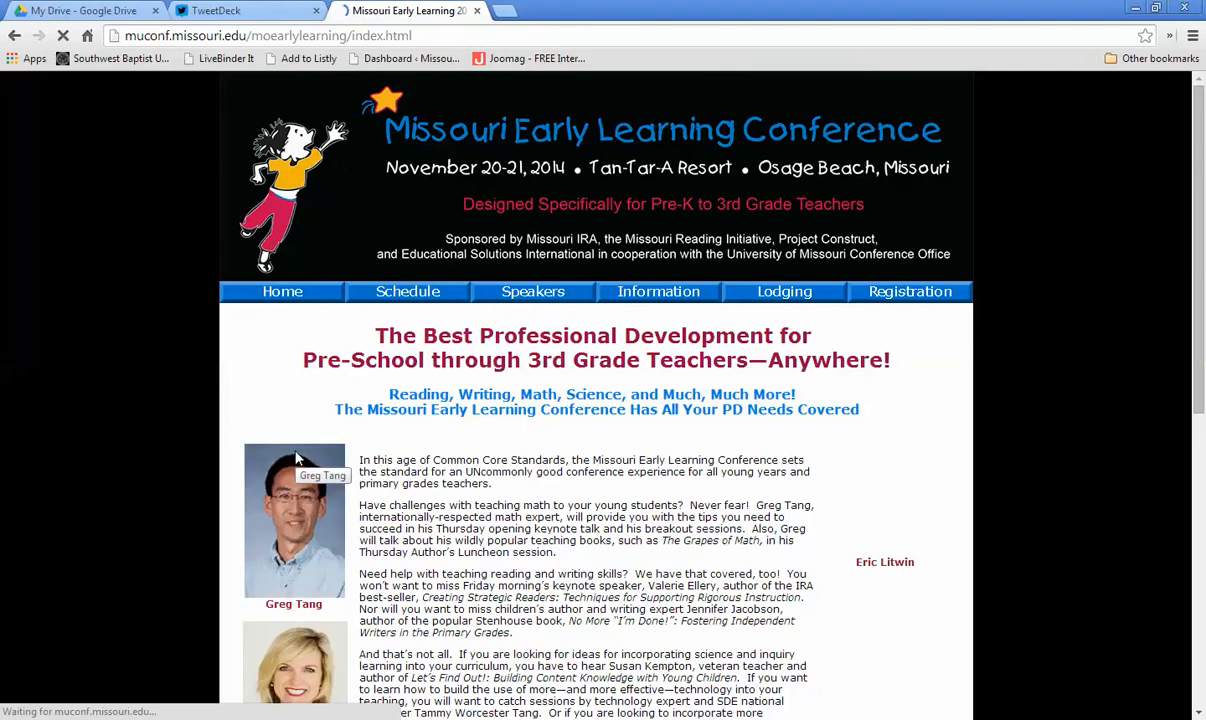
Step: Copy the conference website's address and switch back to TweetDeck
{"action": "scroll", "coordinate": [228, 398], "scroll_direction": "down", "scroll_amount": 5}
{"action": "scroll", "coordinate": [226, 398], "scroll_direction": "up", "scroll_amount": 5}
{"action": "left_click", "coordinate": [245, 37]}
{"action": "key", "text": "ctrl+c"}
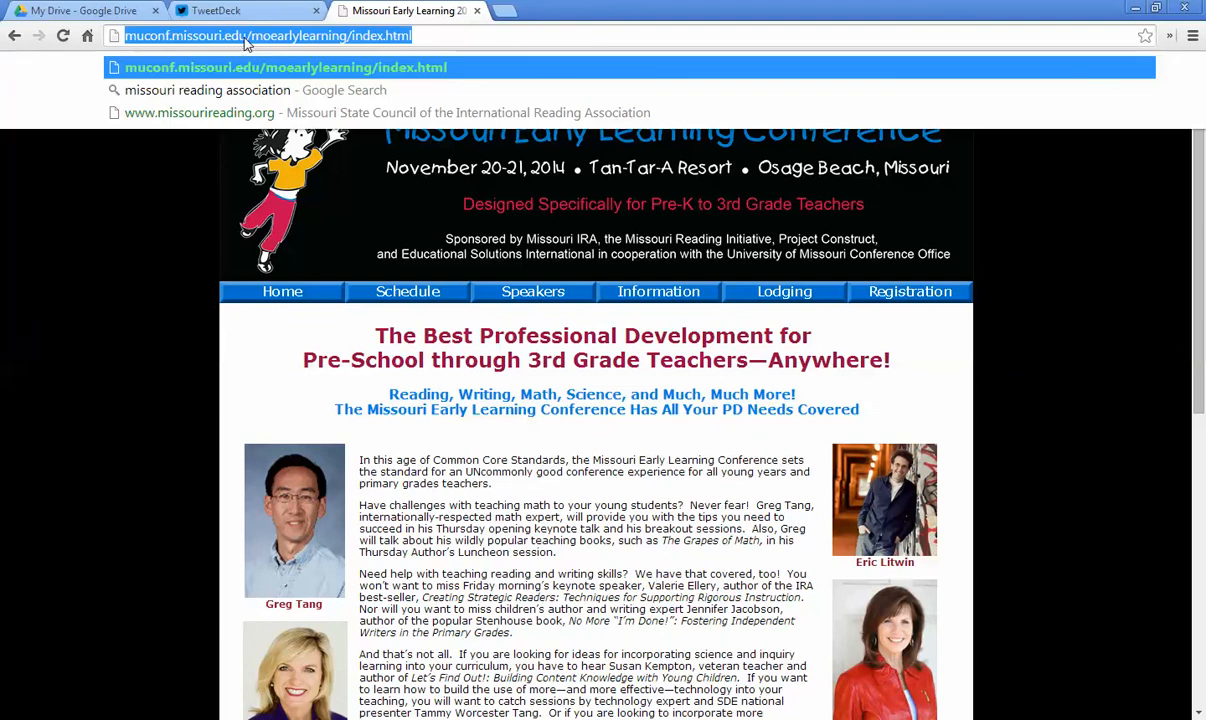
{"action": "left_click", "coordinate": [240, 12]}
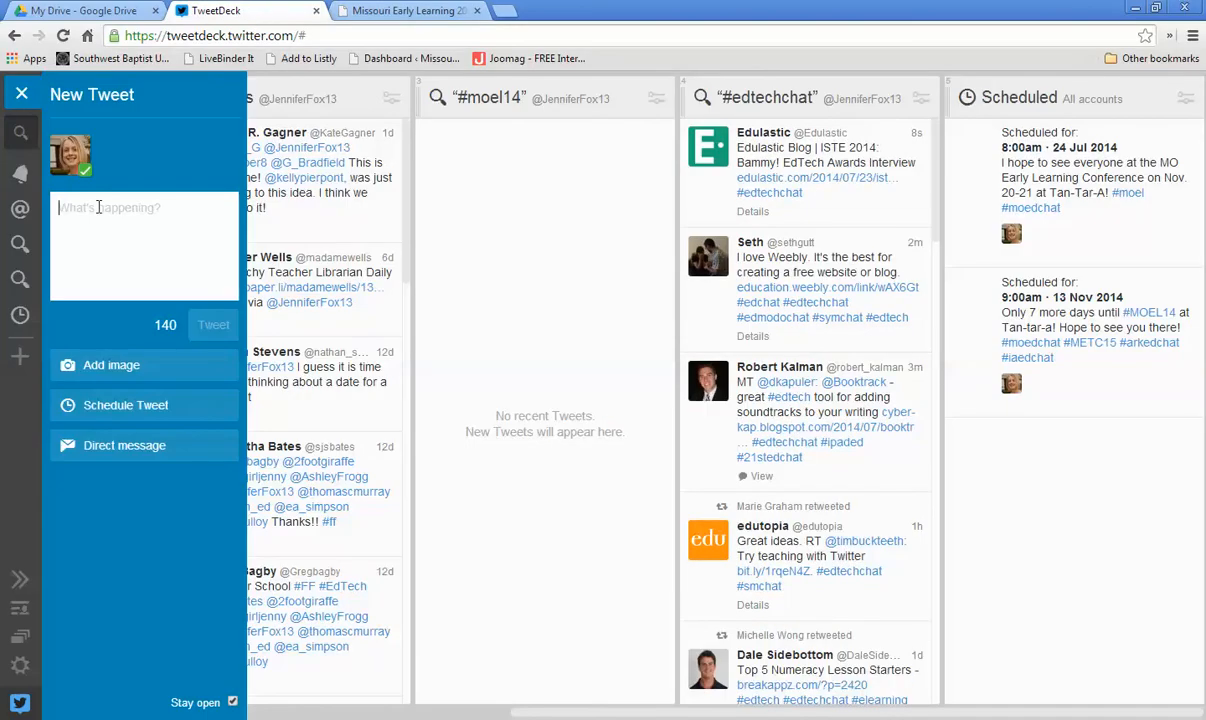
Step: Write a new tweet "Check out the speakers for the MO Early Learning conf in Nov." and paste the conference website address
{"action": "type", "text": "Check out the s"}
{"action": "type", "text": "peakers for the M"}
{"action": "type", "text": "MO"}
{"action": "type", "text": " El"}
{"action": "type", "text": "rly "}
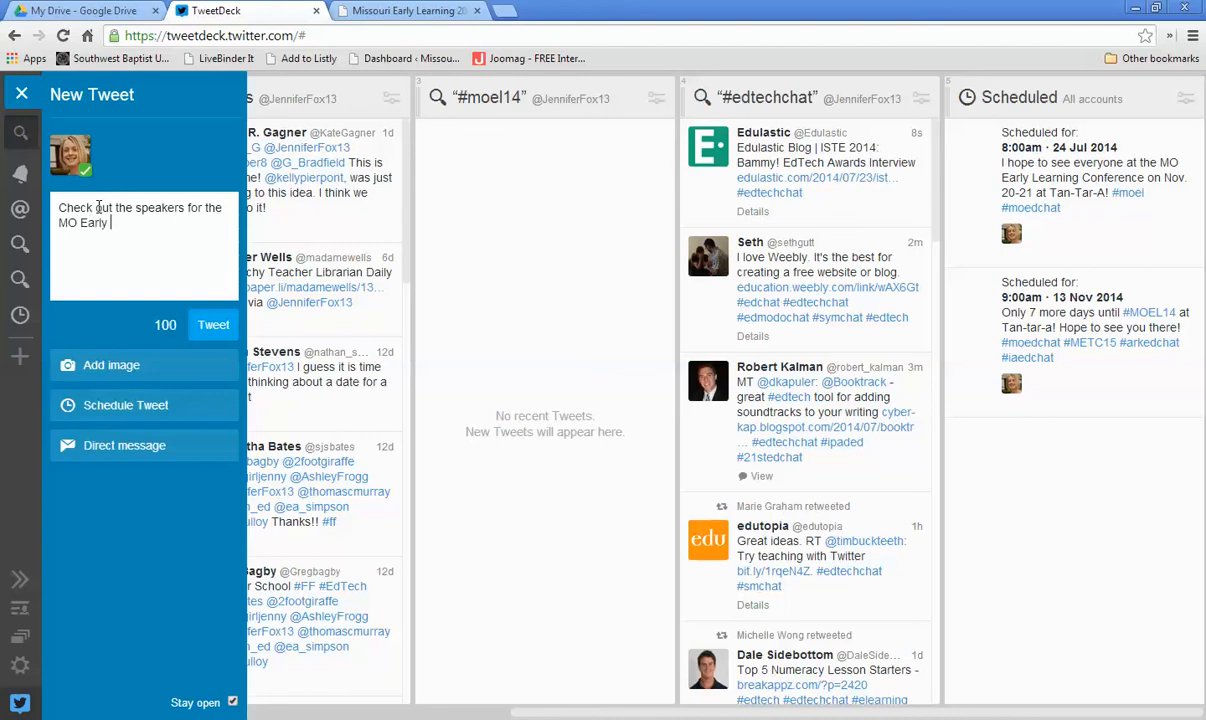
{"action": "type", "text": "Learning confere"}
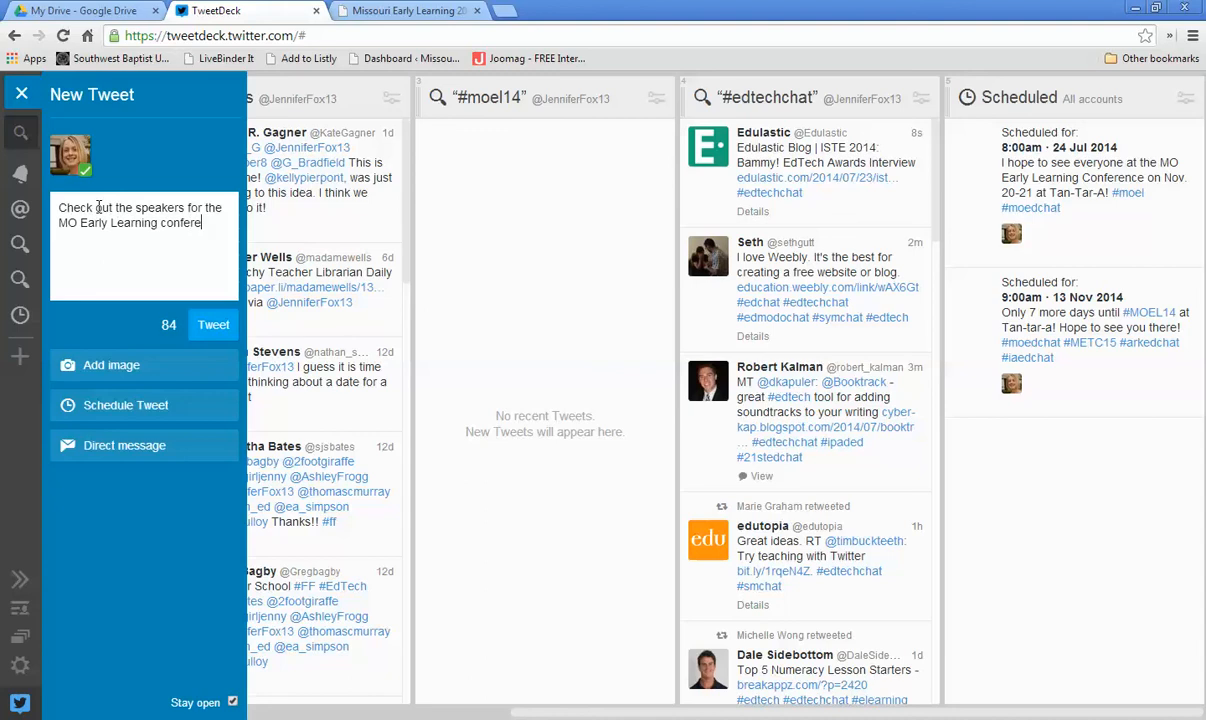
{"action": "key", "text": "BackSpace"}
{"action": "key", "text": "BackSpace"}
{"action": "type", "text": "in Nov."}
{"action": "key", "text": "ctrl+v"}
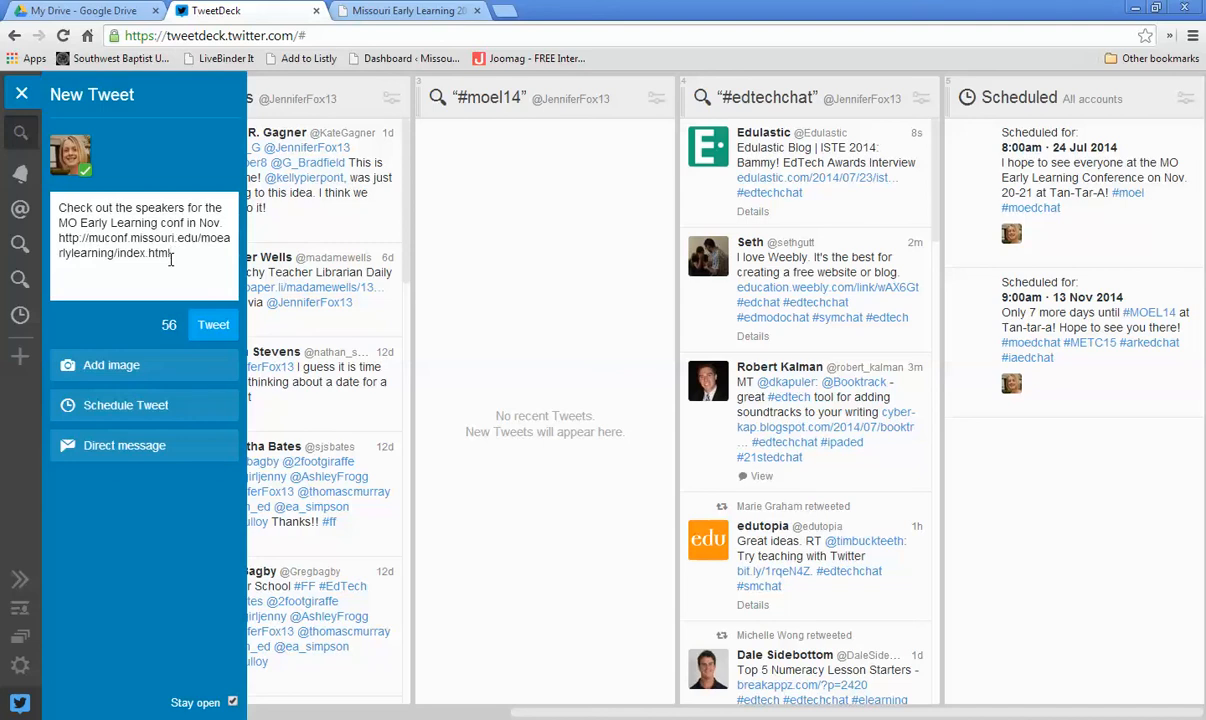
Step: In a new tab, open bitly.com, shorten the conference website address, and copy the short link
{"action": "left_click", "coordinate": [506, 12]}
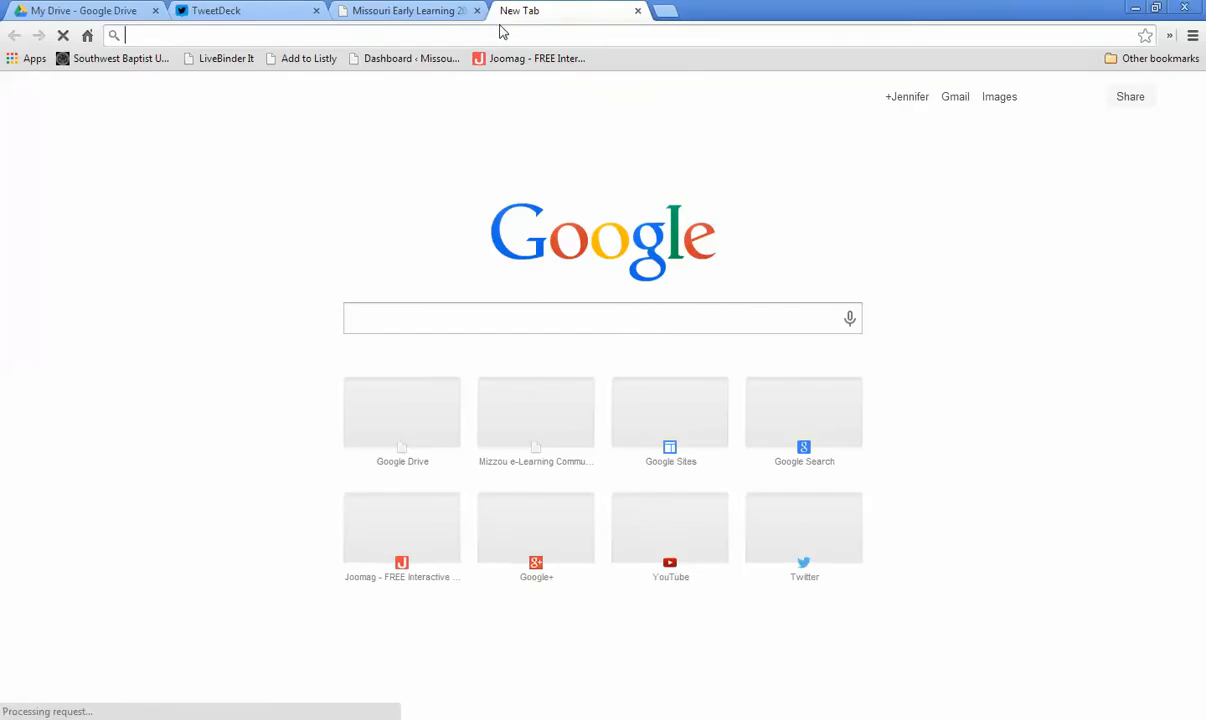
{"action": "type", "text": "bitly.com"}
{"action": "key", "text": "Return"}
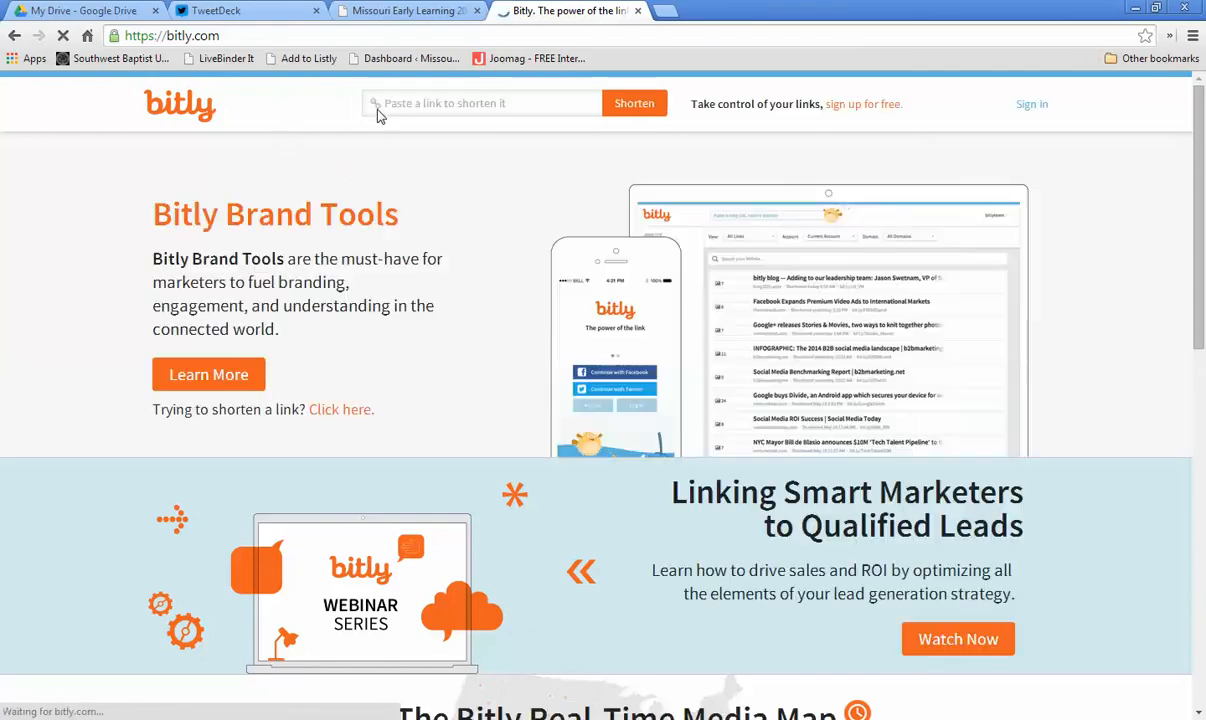
{"action": "left_click", "coordinate": [410, 104]}
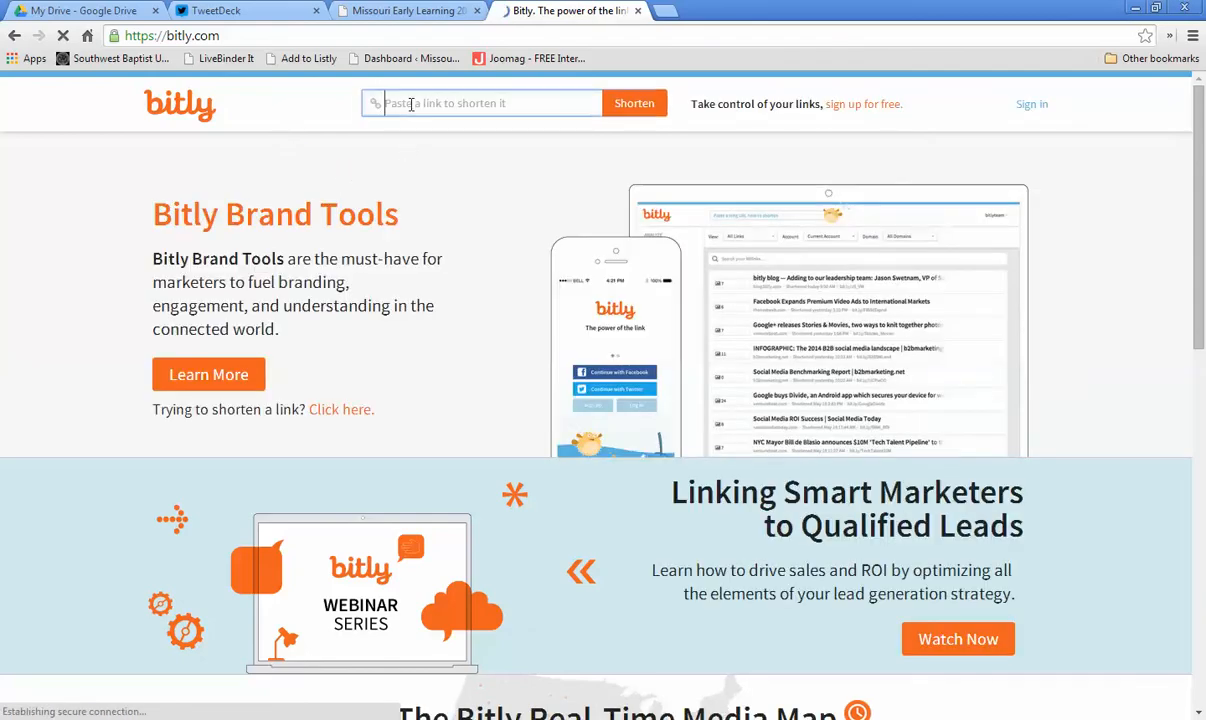
{"action": "type", "text": "http://muconf.missouri.edu/moearlylearning/"}
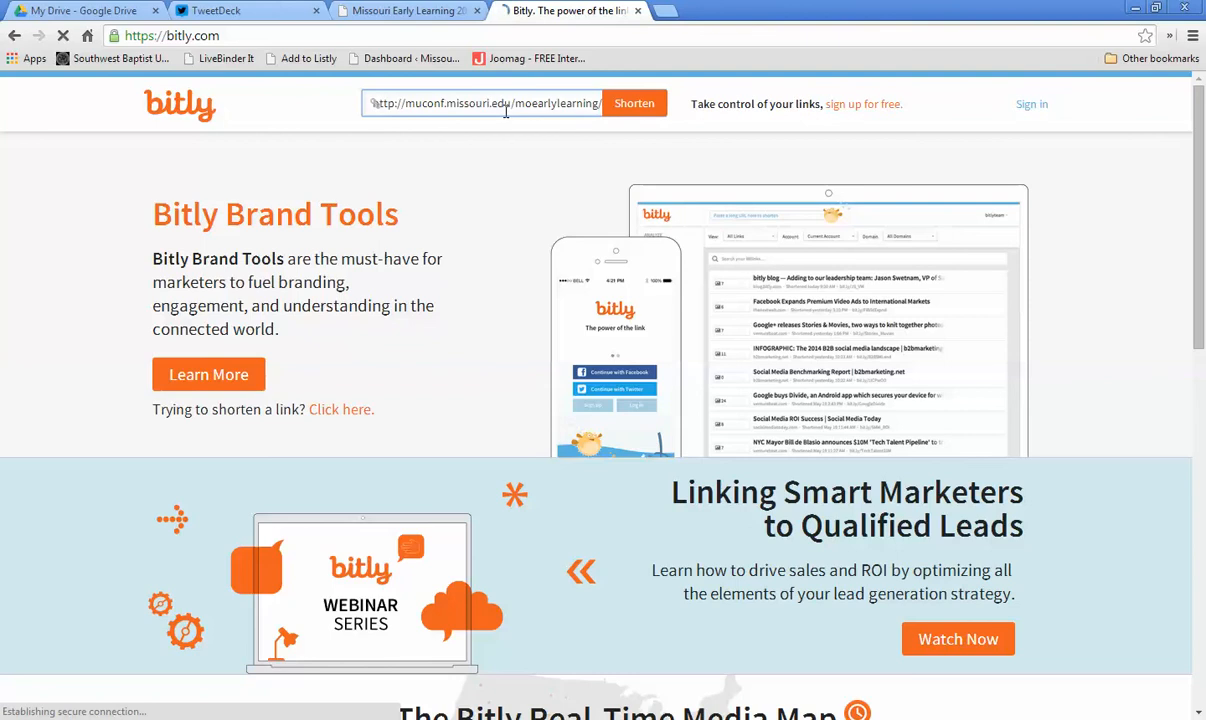
{"action": "left_click", "coordinate": [620, 106]}
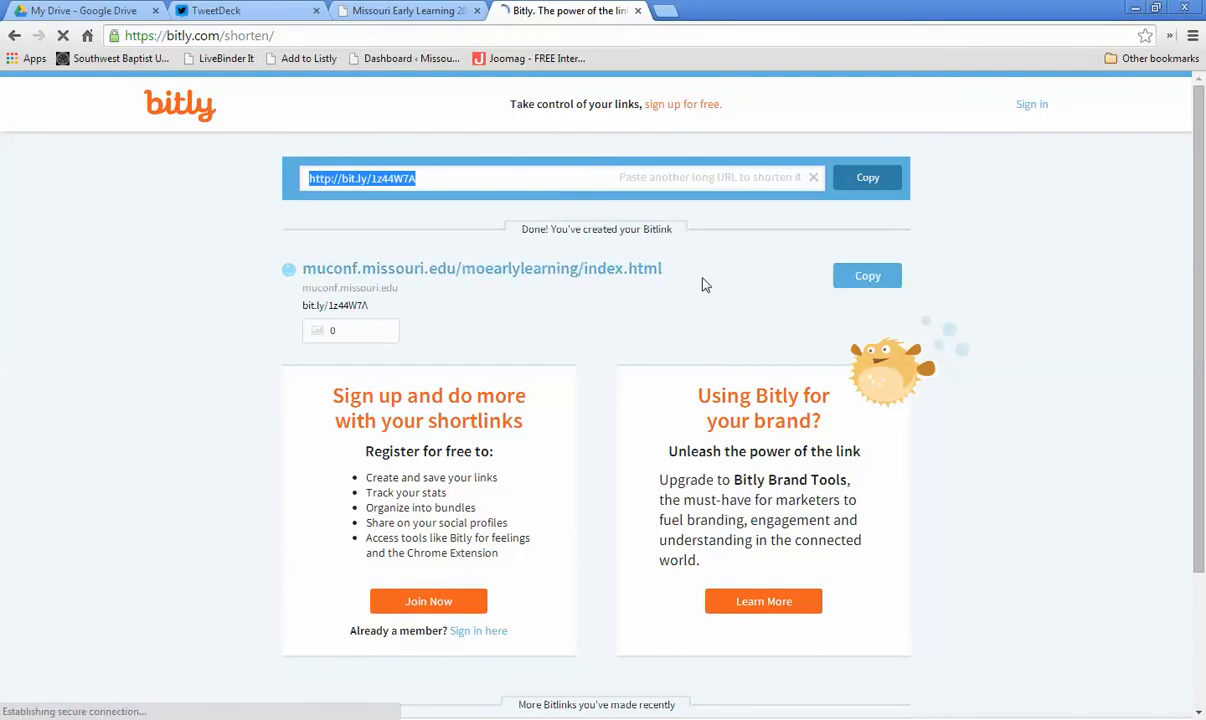
{"action": "left_click", "coordinate": [856, 280]}
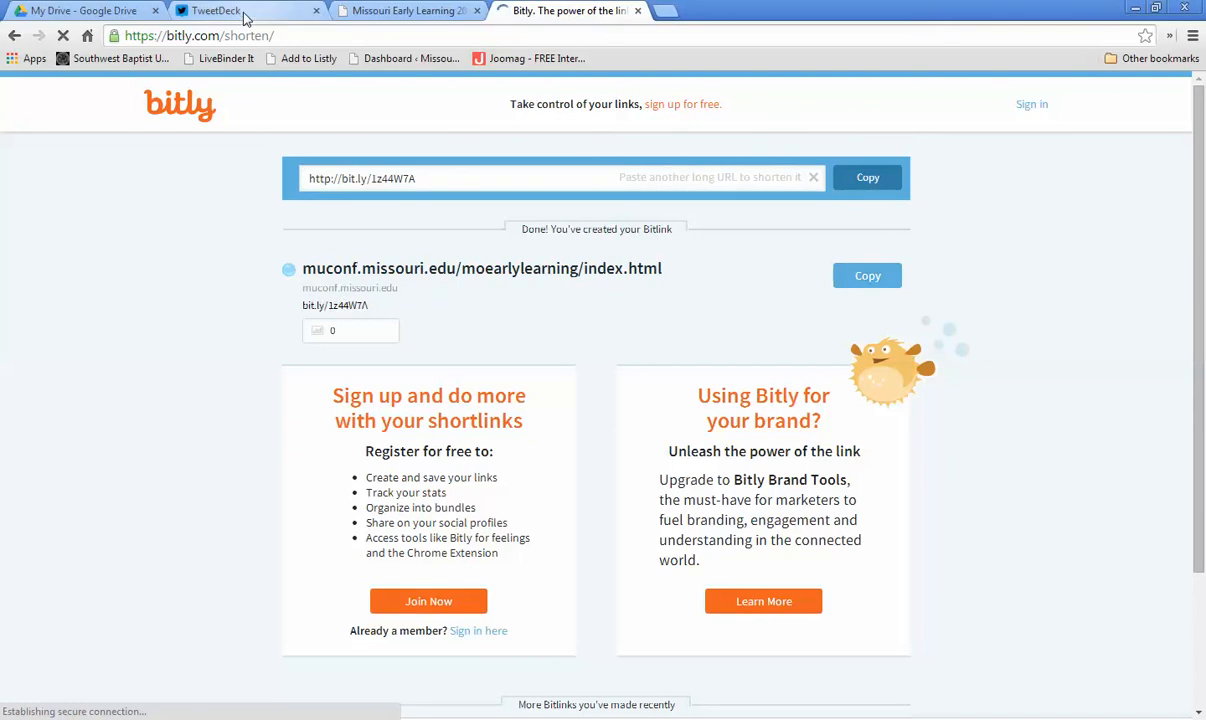
Step: Replace the long website address in the tweet with the shortened bit.ly link
{"action": "left_click", "coordinate": [215, 11]}
{"action": "left_click_drag", "start_coordinate": [58, 237], "coordinate": [175, 257]}
{"action": "key", "text": "ctrl+v"}
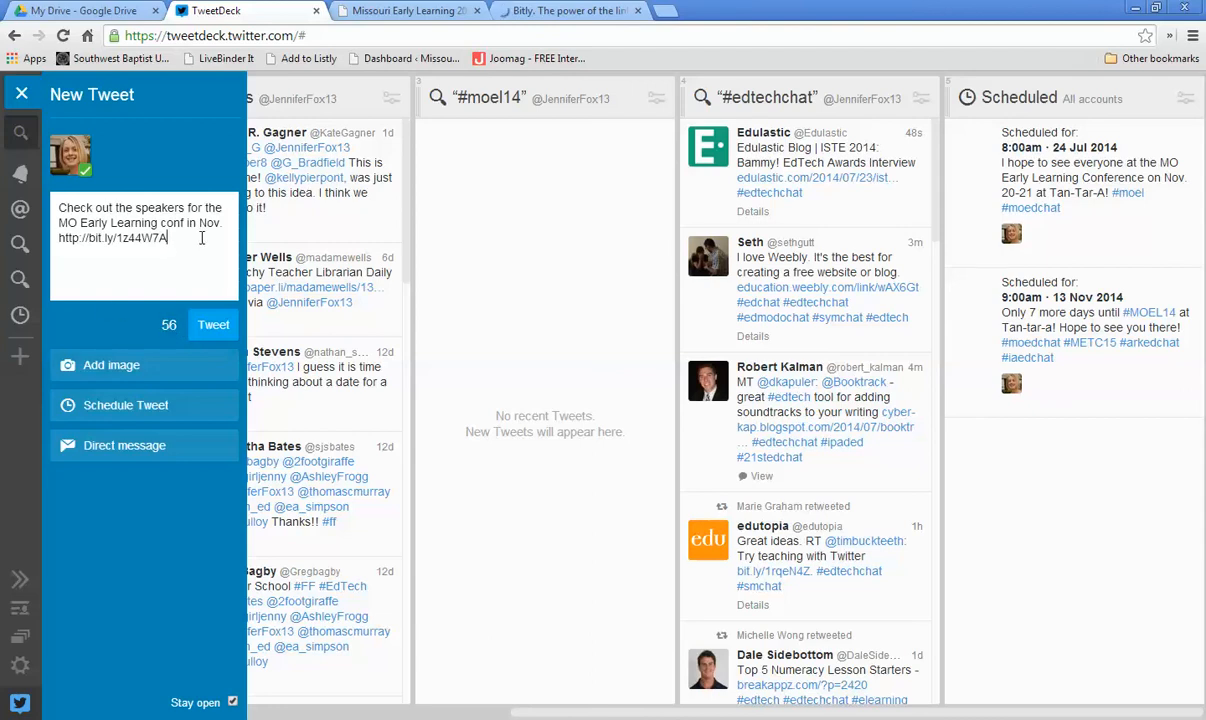
Step: Change the date wording to "Nov 20-21" and append "Hope to see you there!" after the link
{"action": "key", "text": "BackSpace"}
{"action": "key", "text": "BackSpace"}
{"action": "key", "text": "BackSpace"}
{"action": "type", "text": "20-21"}
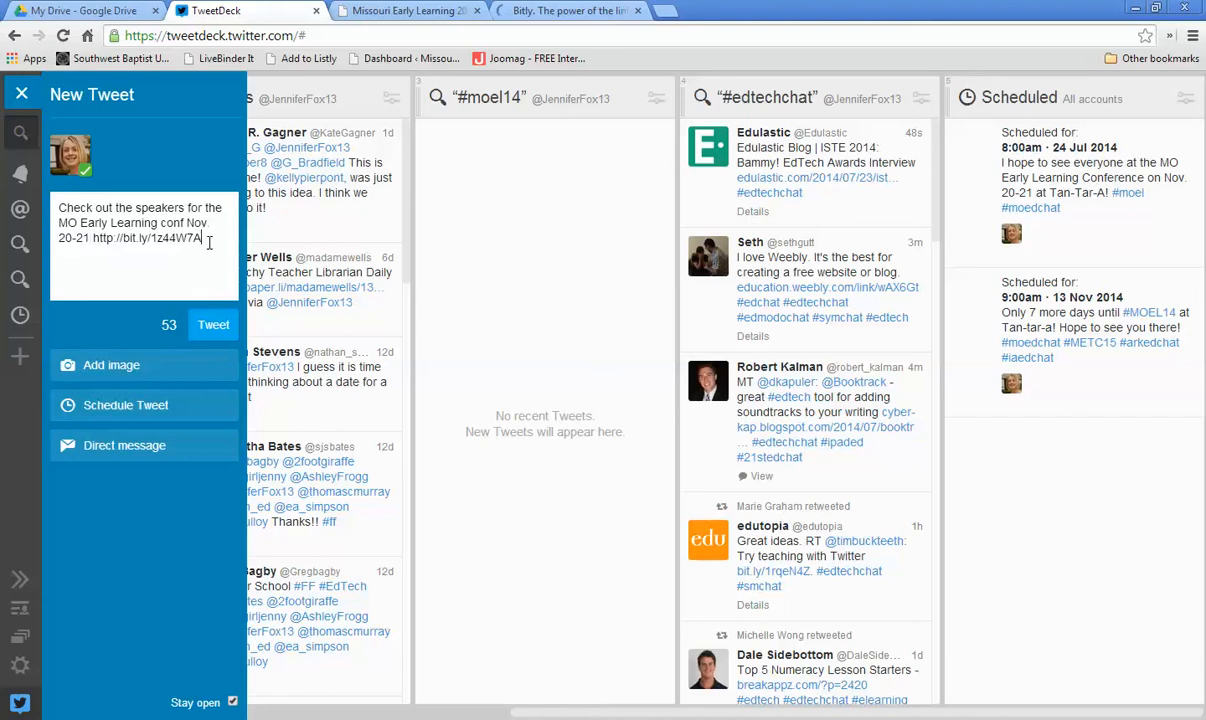
{"action": "left_click", "coordinate": [209, 243]}
{"action": "type", "text": "Hope to see you there!"}
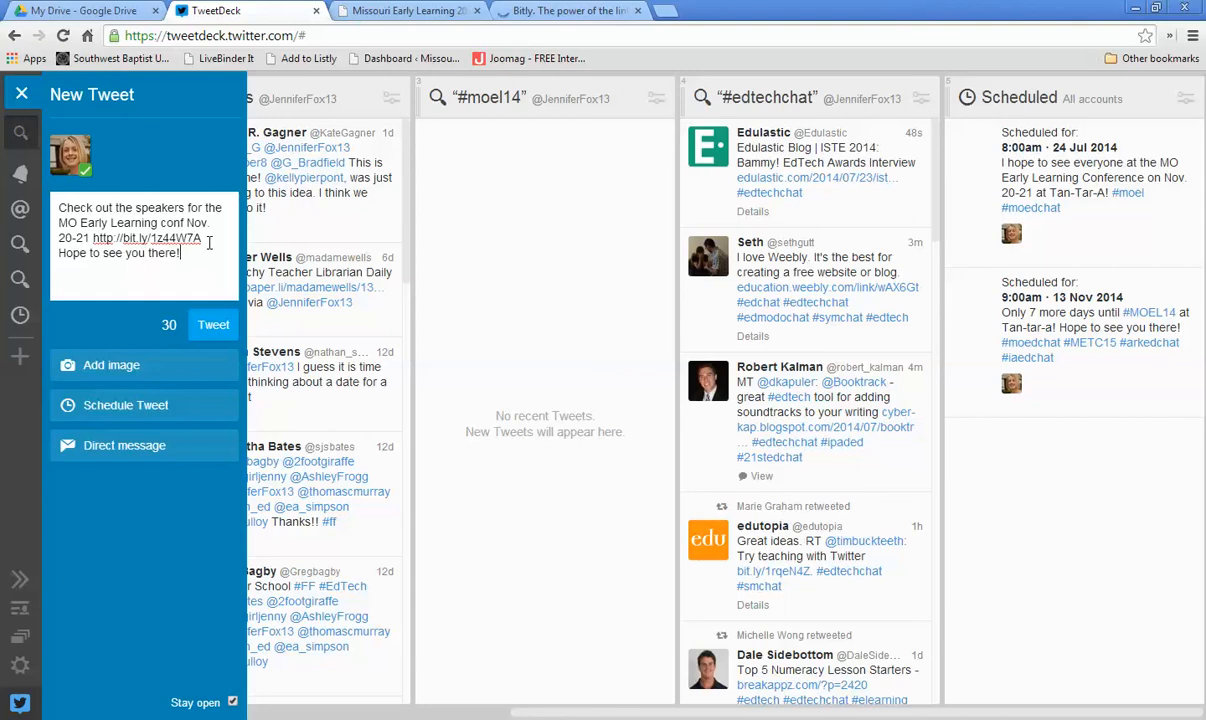
{"action": "type", "text": " #moed"}
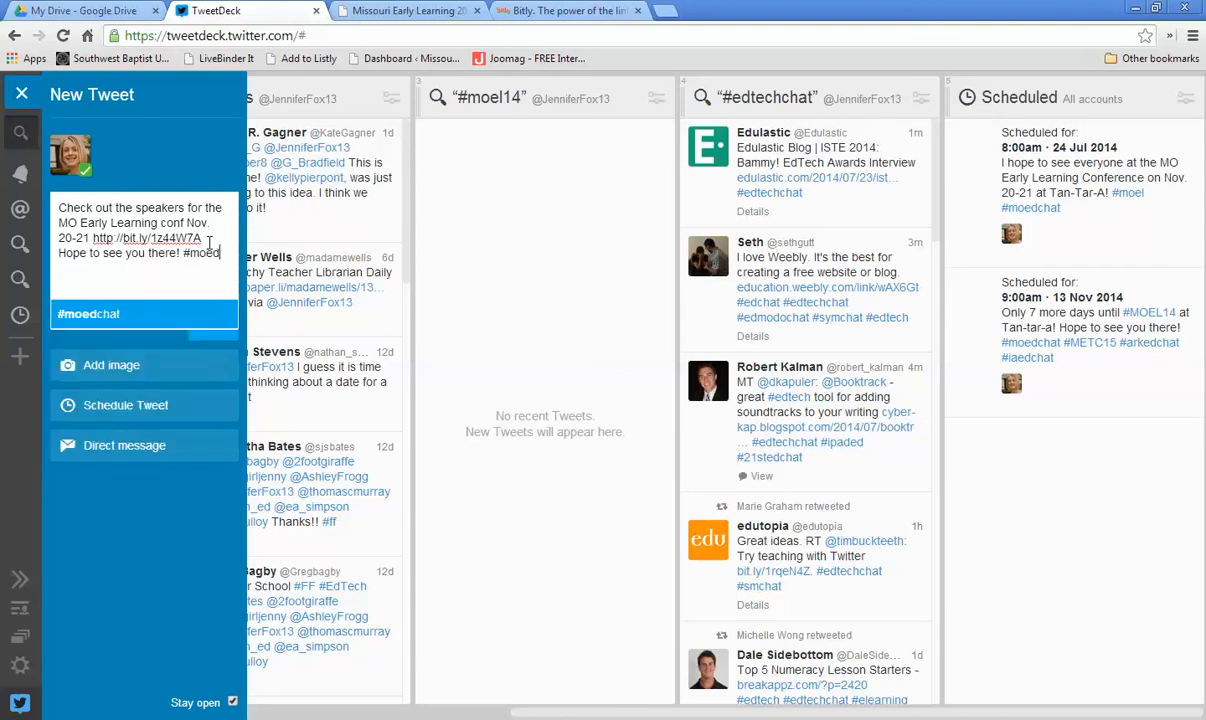
Step: Add the hashtags #moel14, #moedchat and #metc15 to the tweet
{"action": "key", "text": "BackSpace"}
{"action": "type", "text": "l14"}
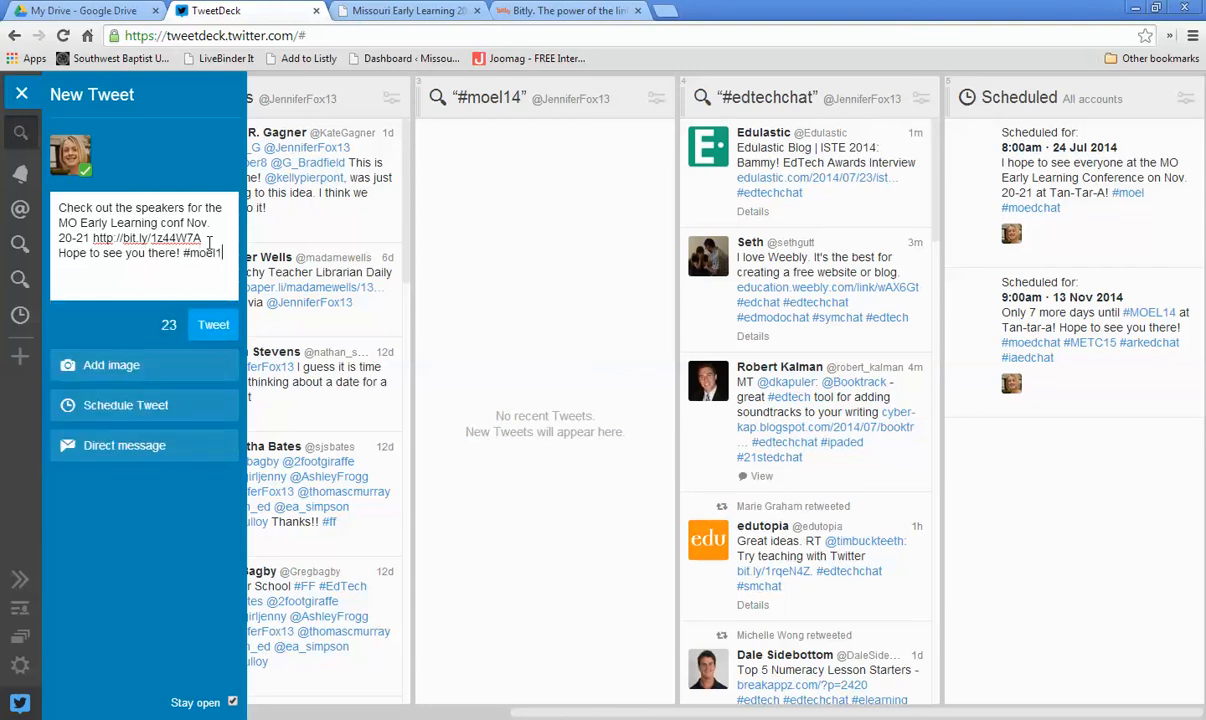
{"action": "type", "text": " #moedchat #metc1"}
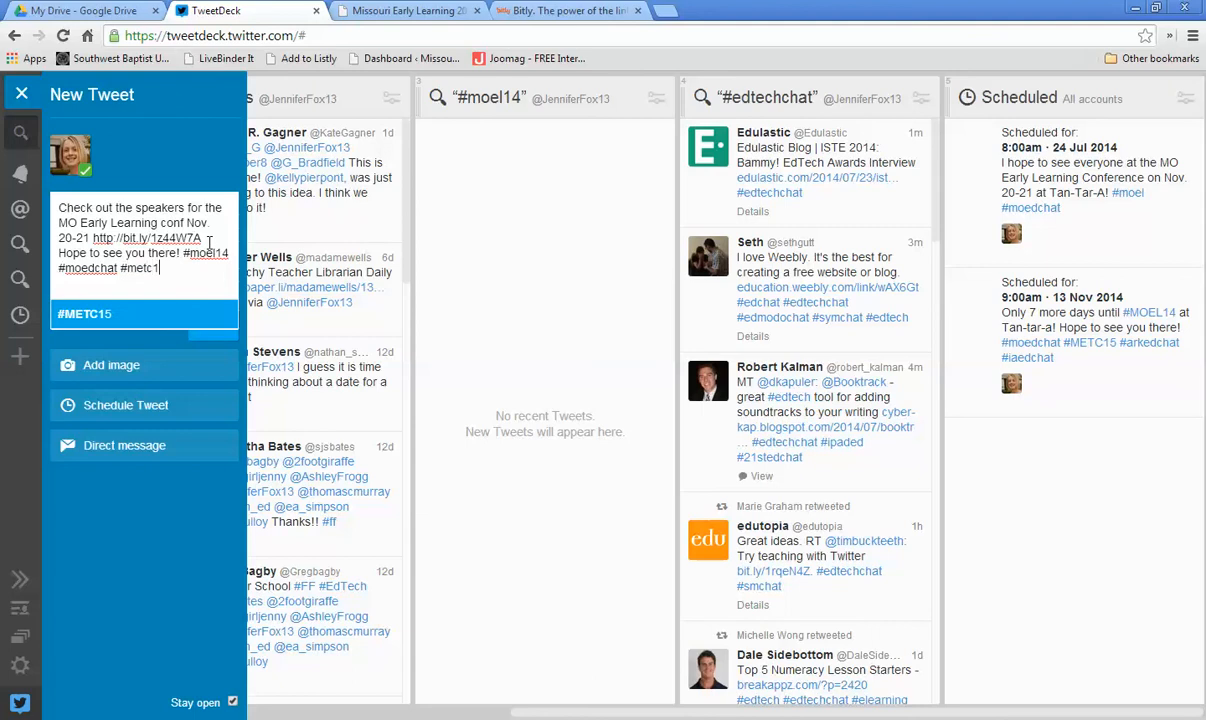
{"action": "type", "text": "5"}
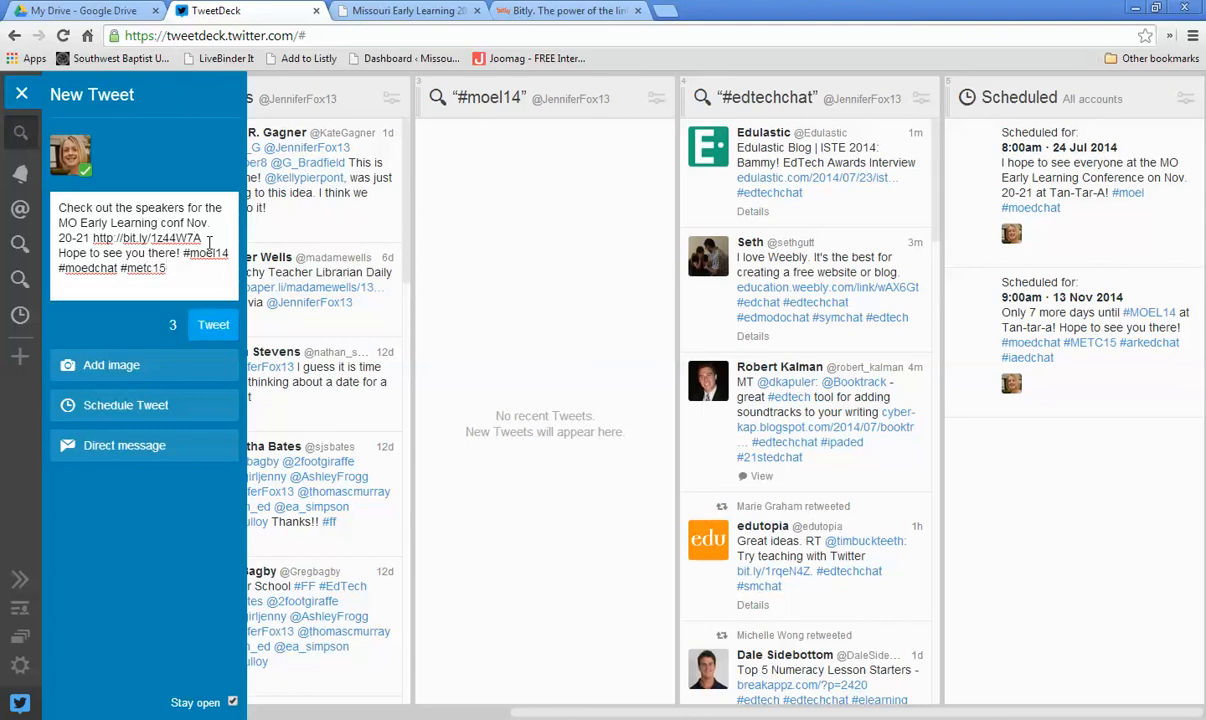
Step: Schedule the tweet for 9:00 AM on 1 Aug 2014 and submit it
{"action": "left_click", "coordinate": [118, 410]}
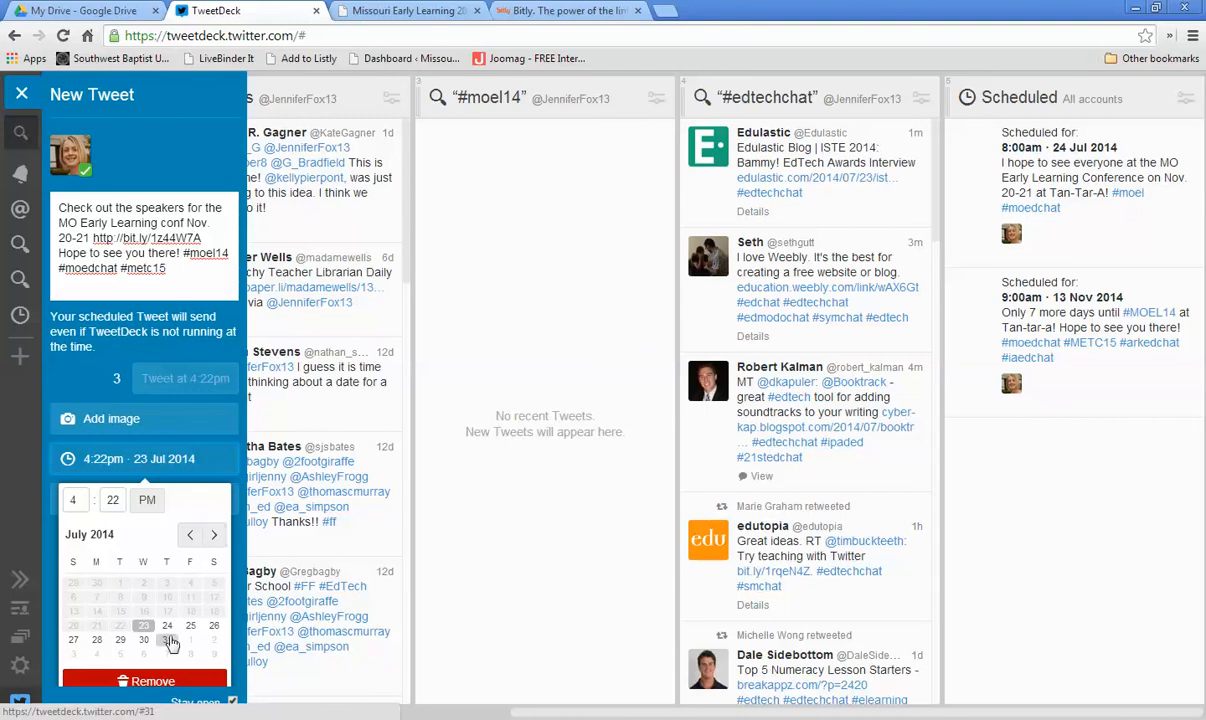
{"action": "left_click", "coordinate": [213, 534]}
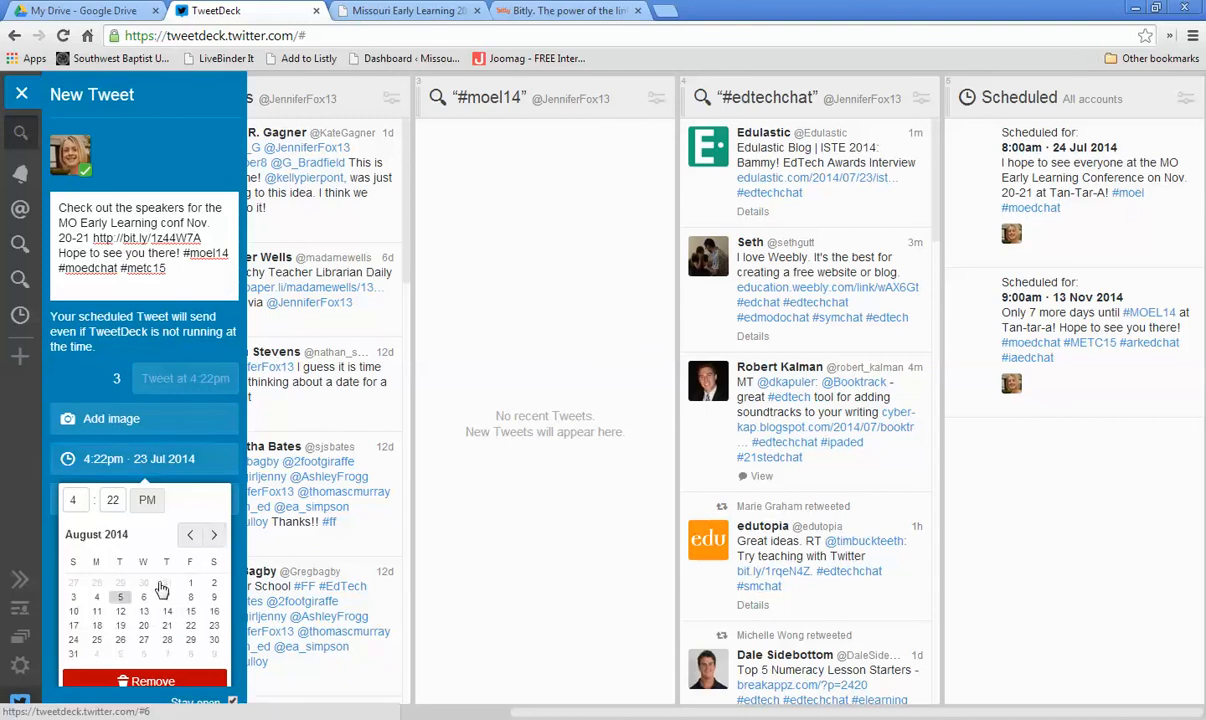
{"action": "left_click", "coordinate": [192, 586]}
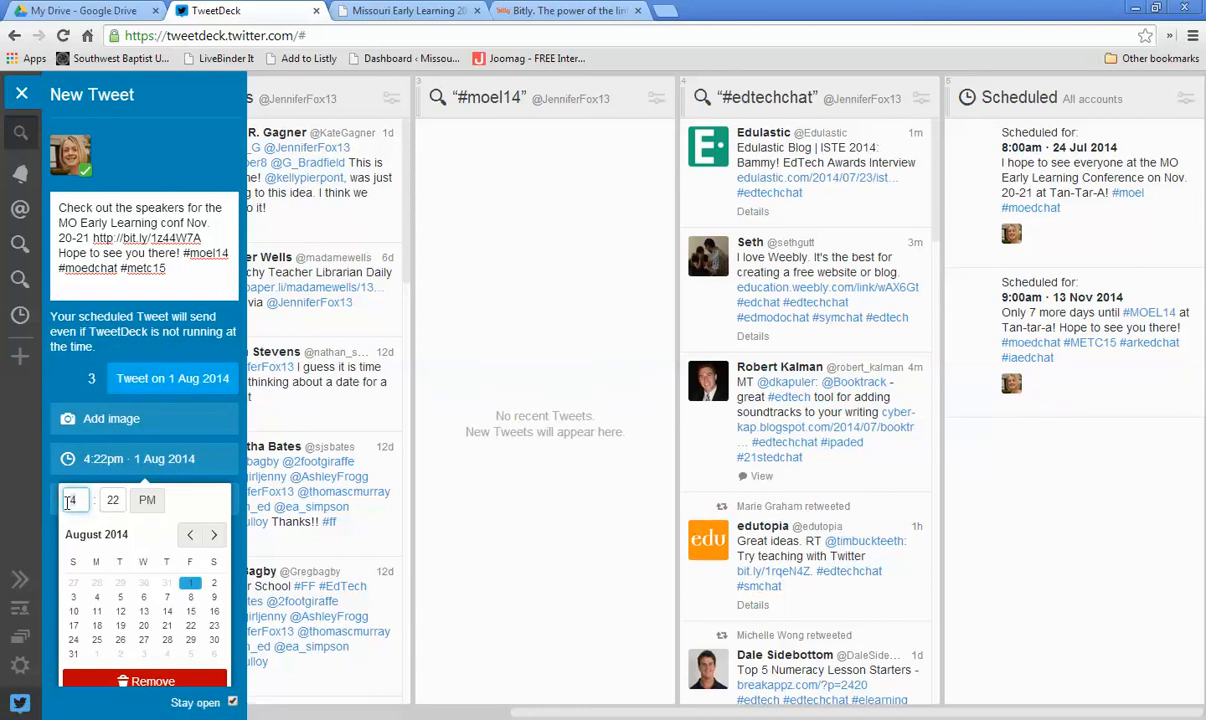
{"action": "key", "text": "Tab"}
{"action": "type", "text": "00"}
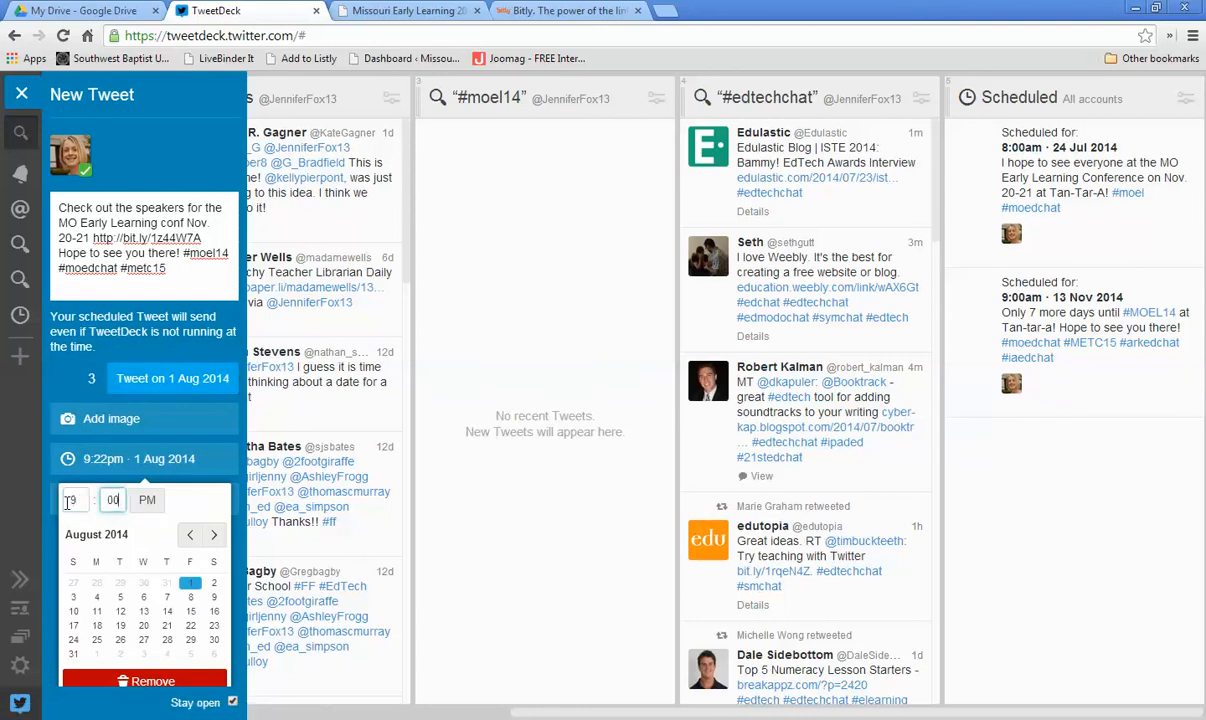
{"action": "left_click", "coordinate": [149, 507]}
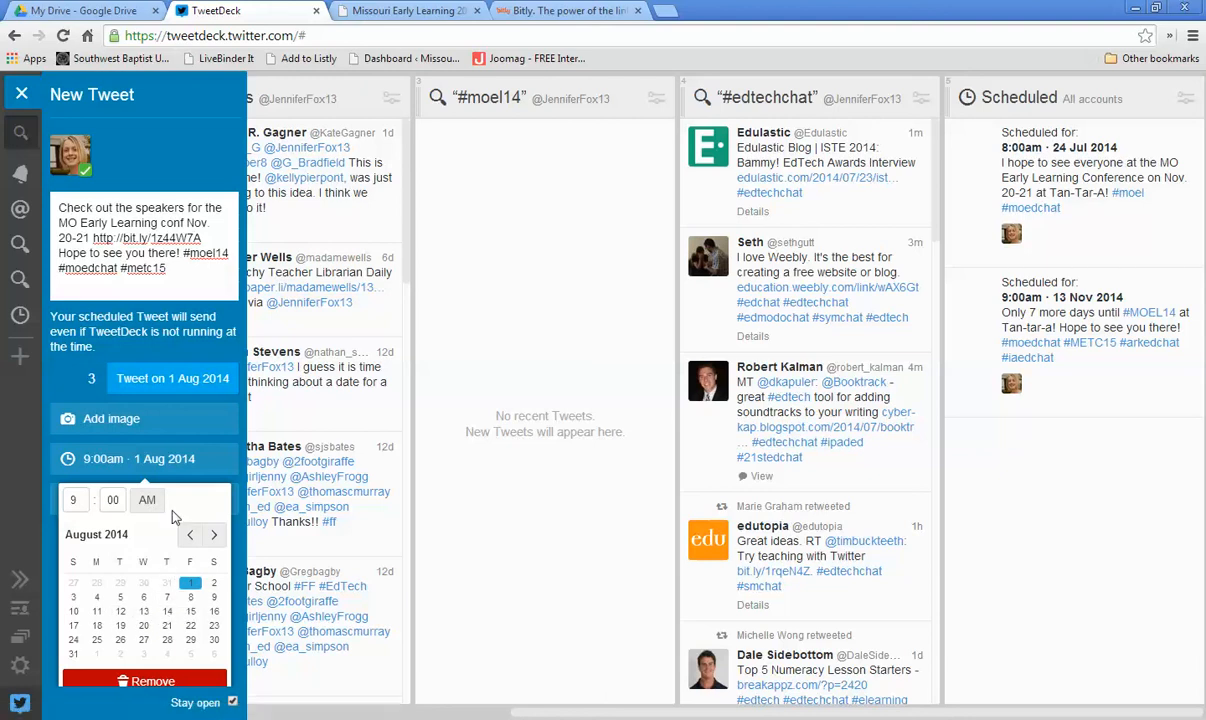
{"action": "left_click", "coordinate": [180, 382]}
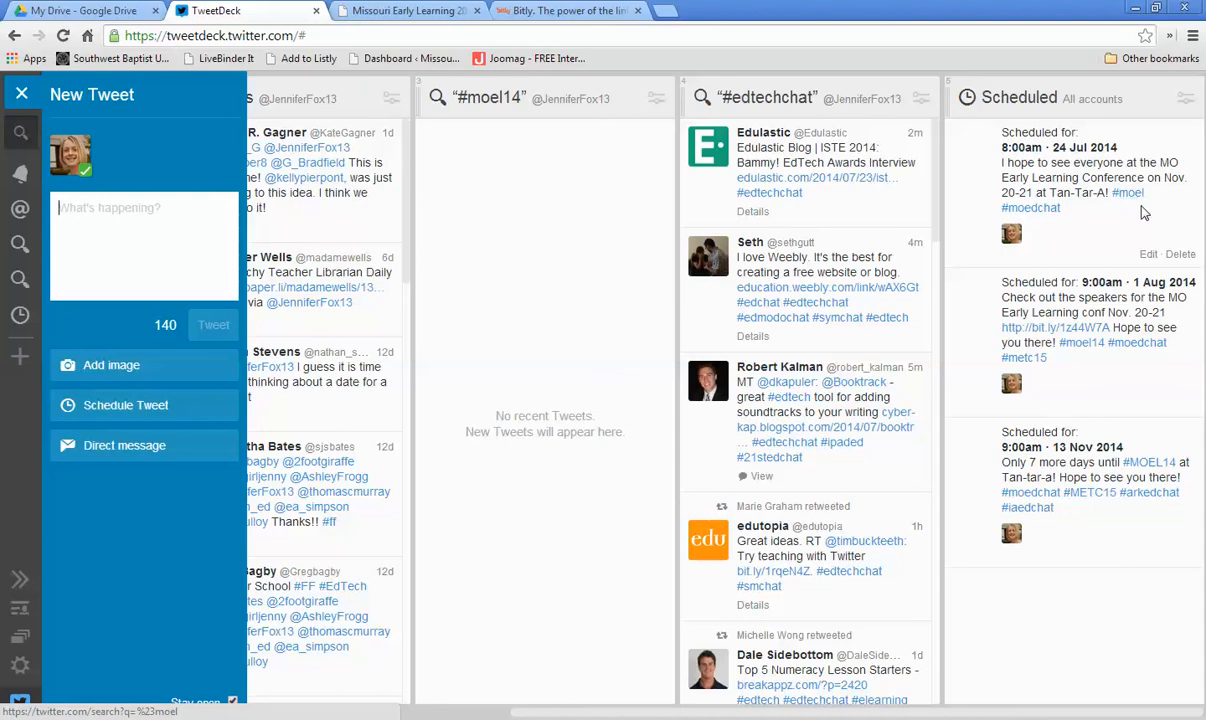
Step: Edit the 24 Jul scheduled tweet, changing the hashtag #moel to #moel14, and resubmit it
{"action": "left_click", "coordinate": [1148, 256]}
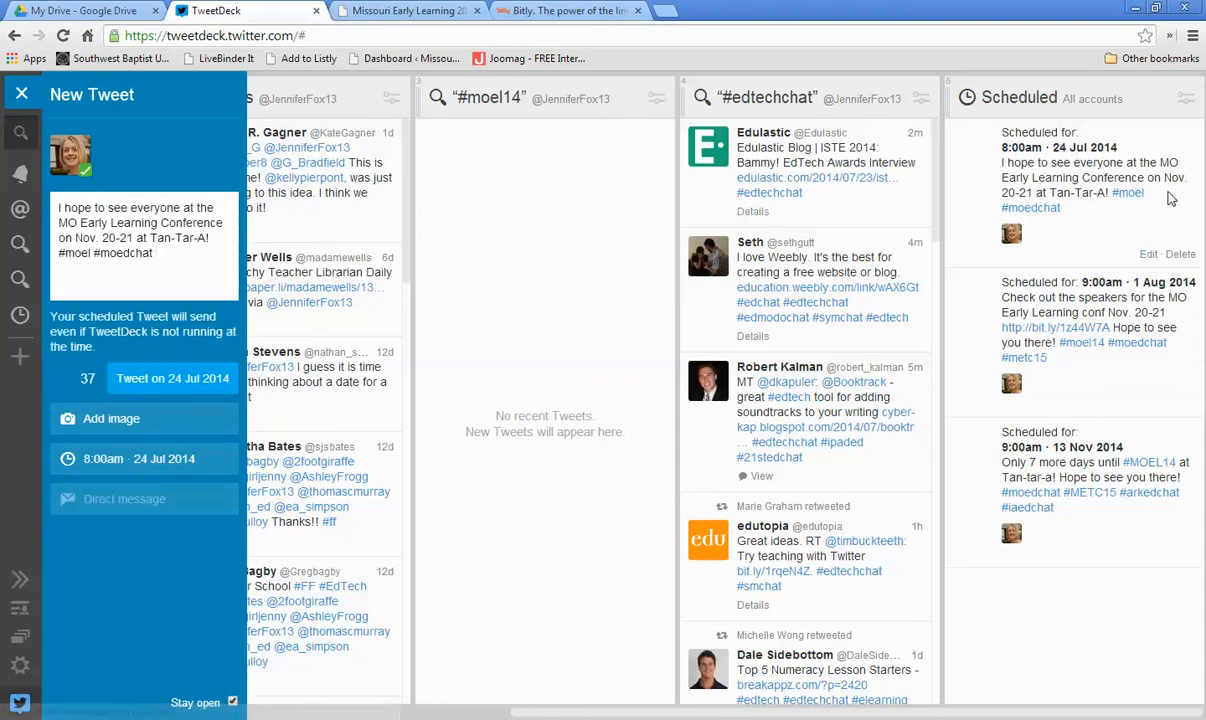
{"action": "left_click", "coordinate": [90, 253]}
{"action": "type", "text": "14"}
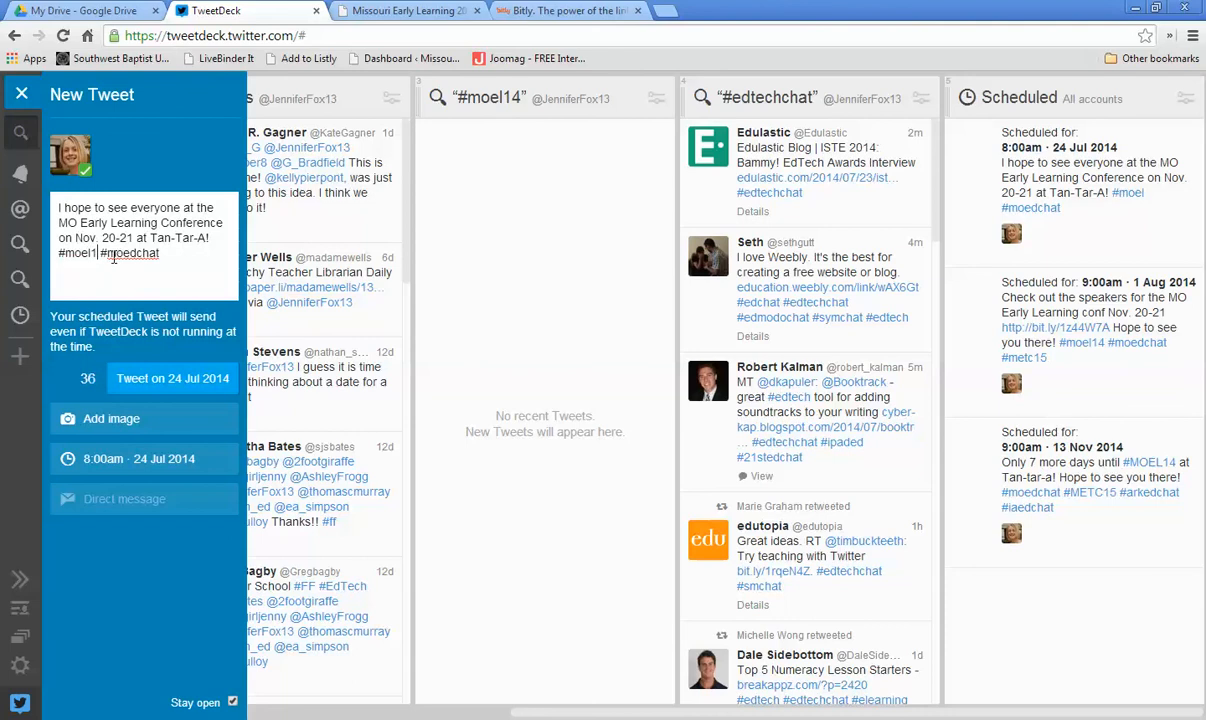
{"action": "left_click", "coordinate": [177, 389]}
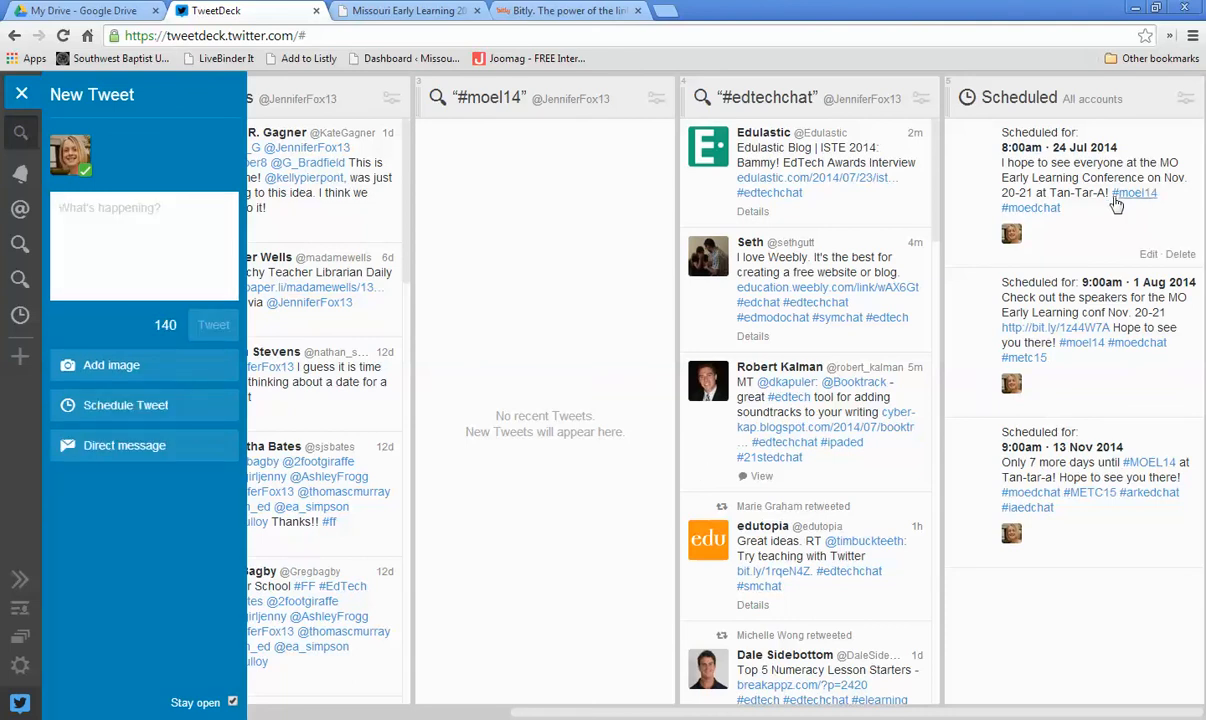